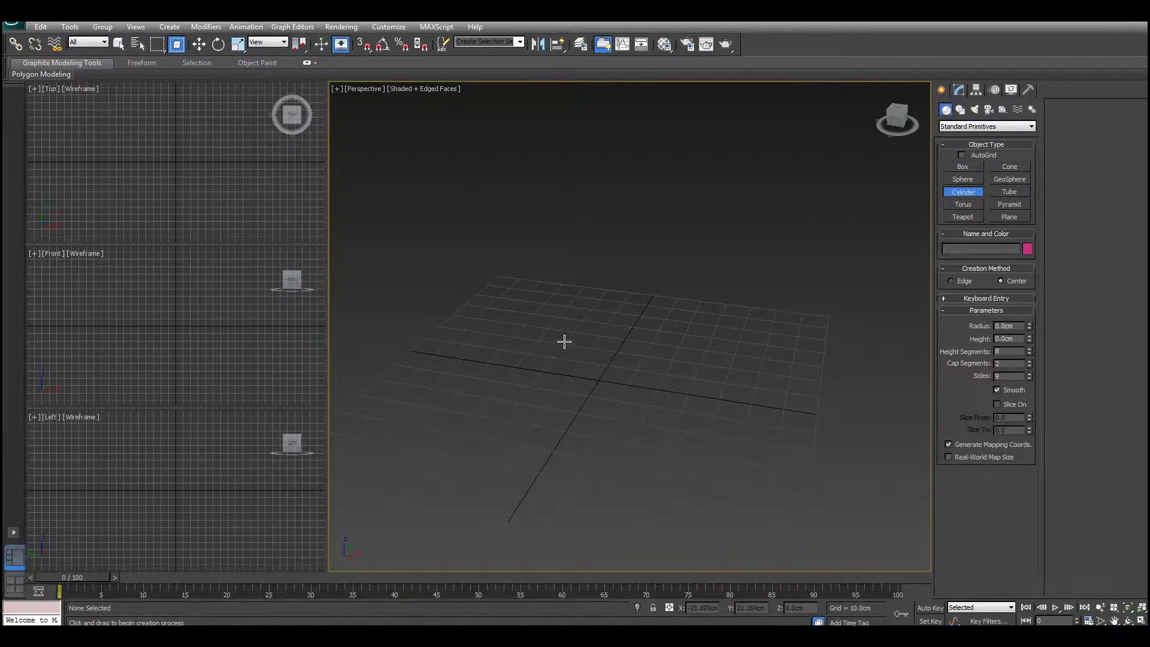
Create a cylinder with radius 30 cm, height 50 cm, 5 height segments, 2 cap segments and 16 sides.
drag(565, 339, 623, 360)
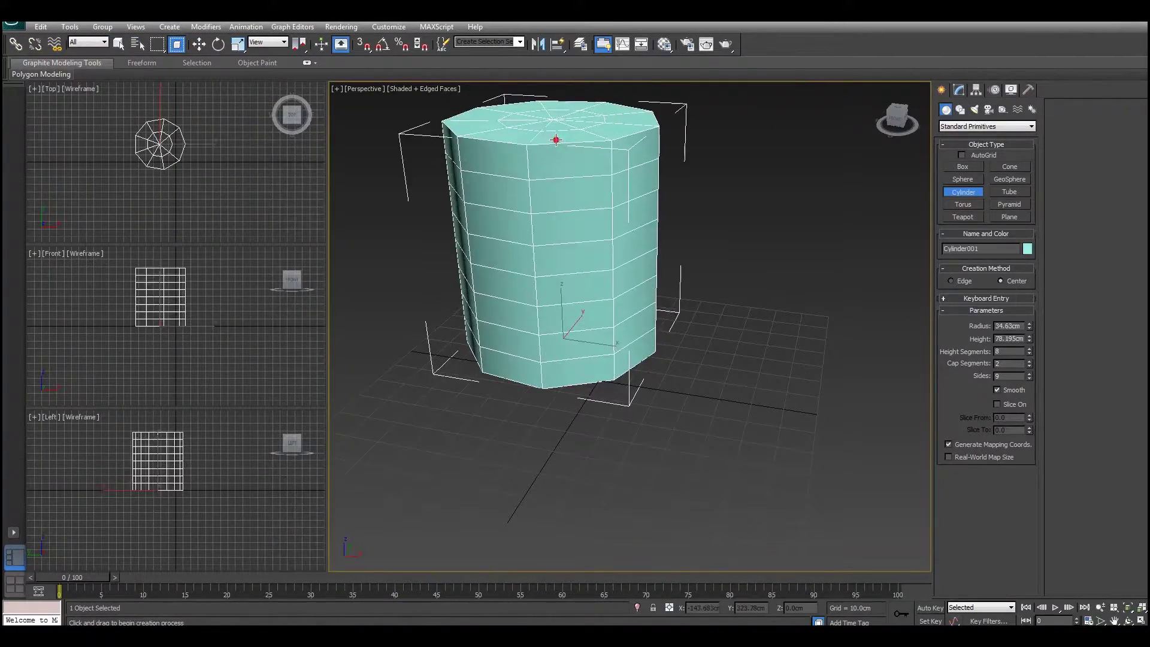
click(556, 139)
double_click(998, 352)
text(16)
key(Return)
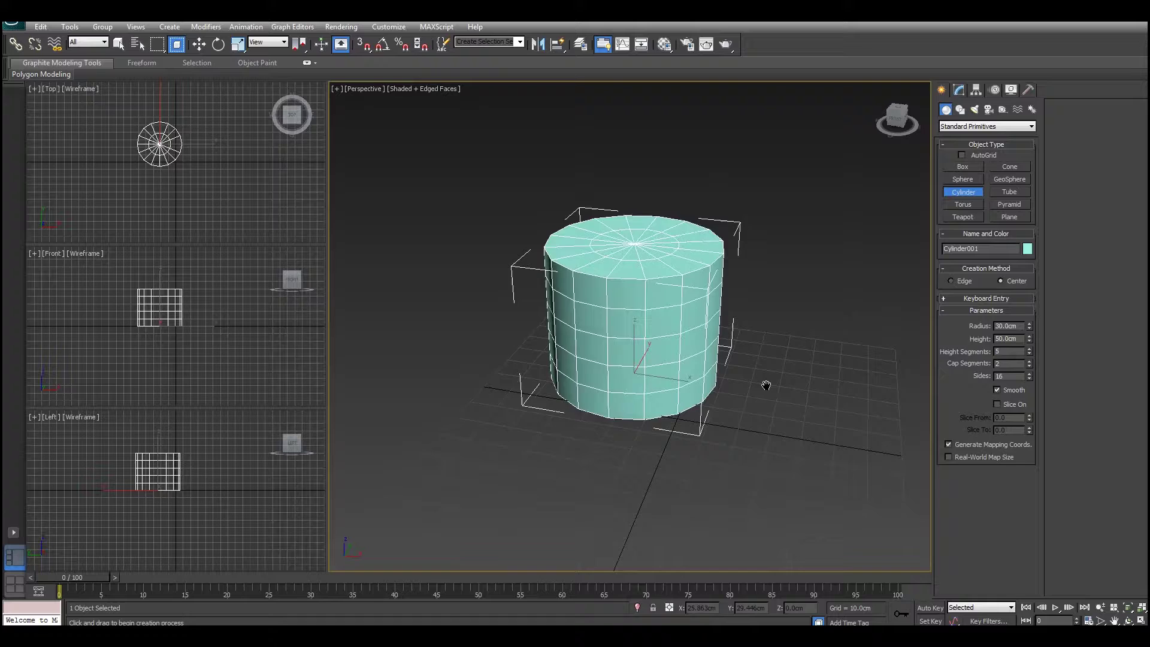
scroll(768, 365, down, 1)
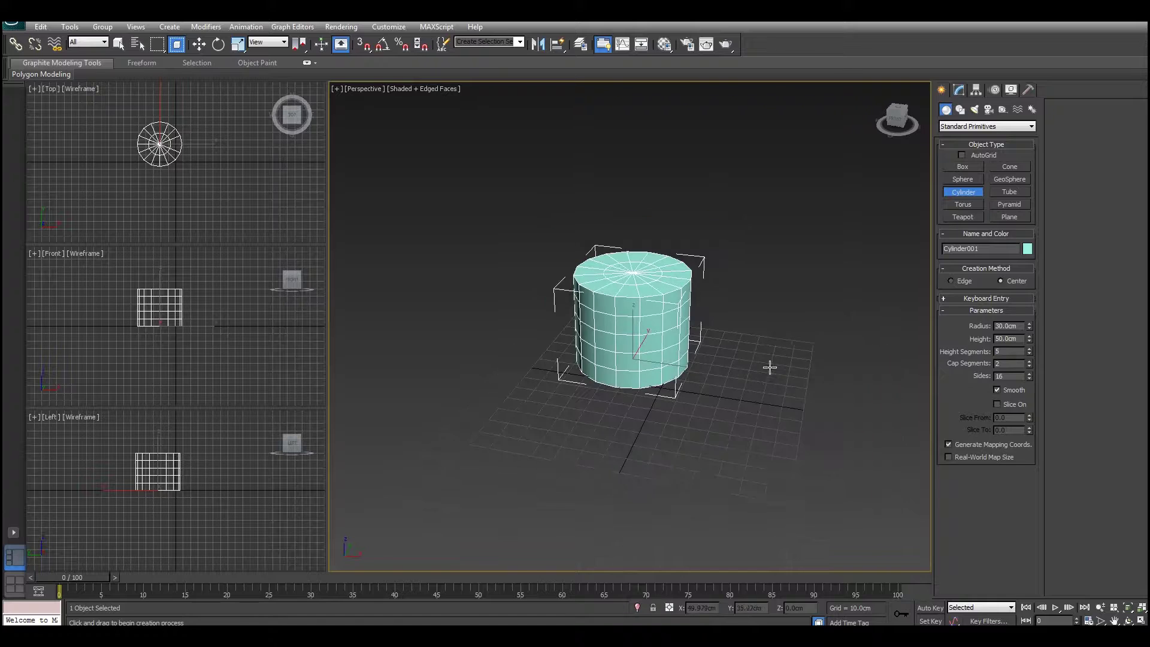
scroll(767, 354, up, 4)
End cylinder creation and convert the cylinder to an Editable Poly.
right_click(632, 251)
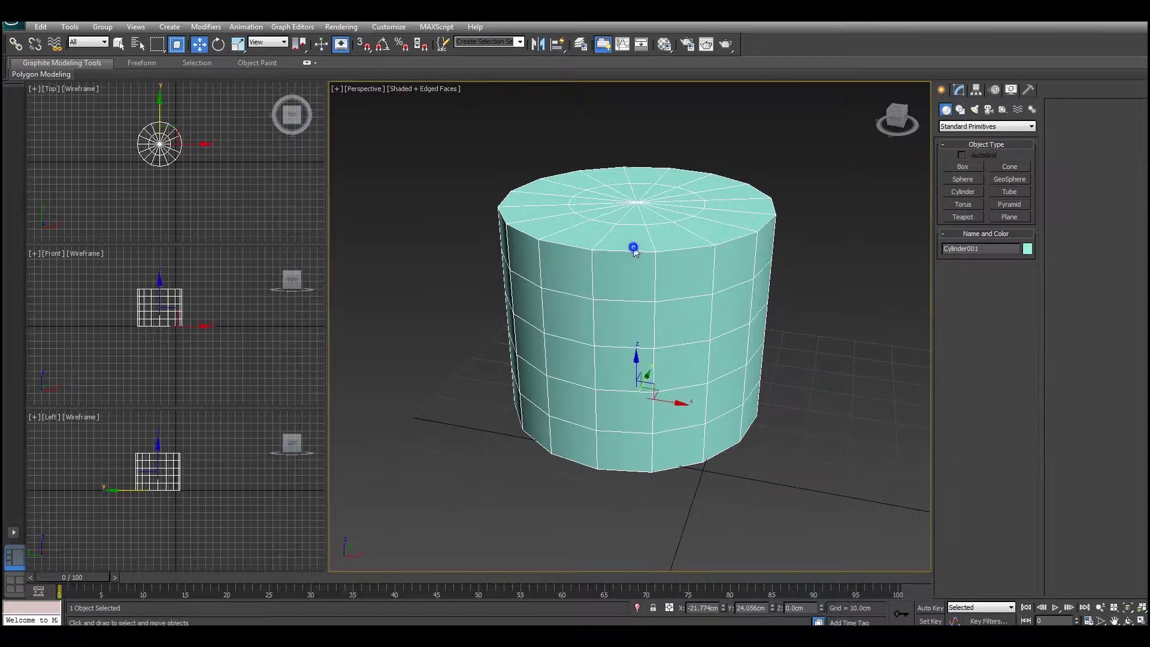
right_click(647, 285)
mouse_move(689, 397)
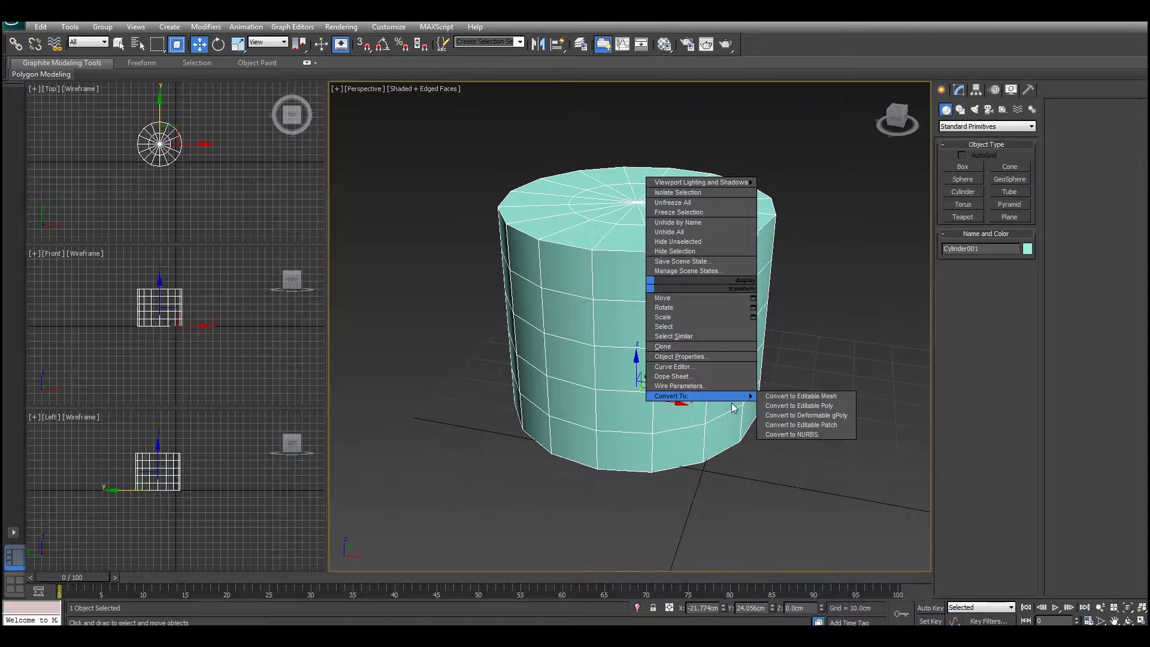
click(798, 406)
scroll(804, 393, up, 2)
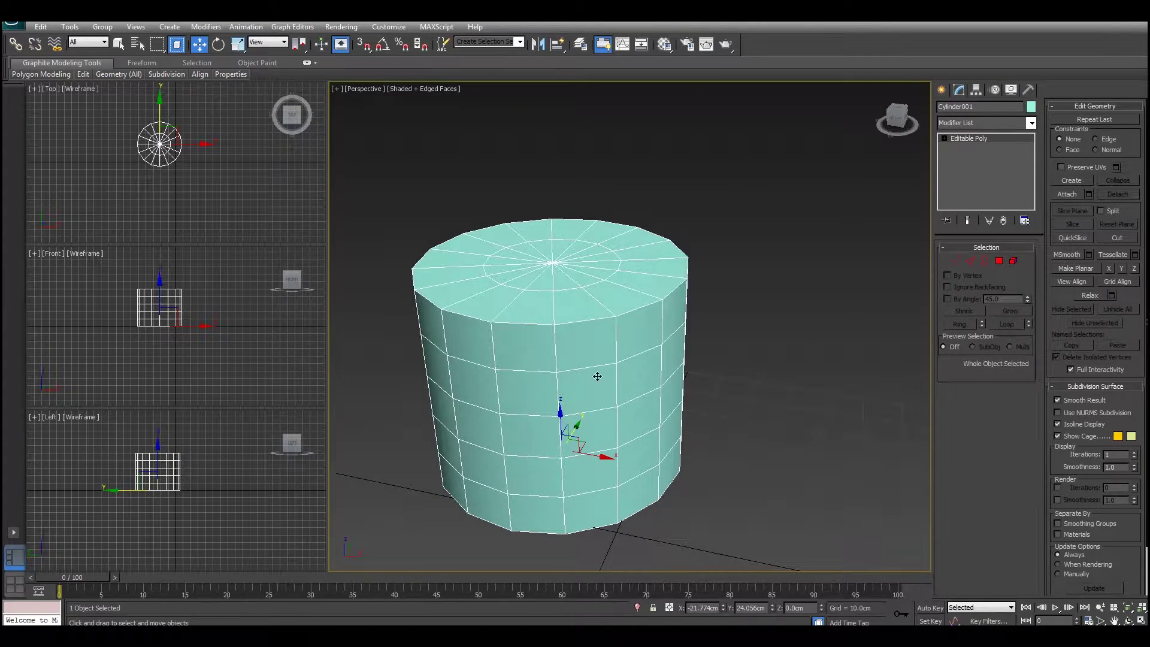
At vertex level, pull one vertex of the cylinder's top rim about 14 cm outward along X and 27 cm up.
scroll(700, 377, down, 4)
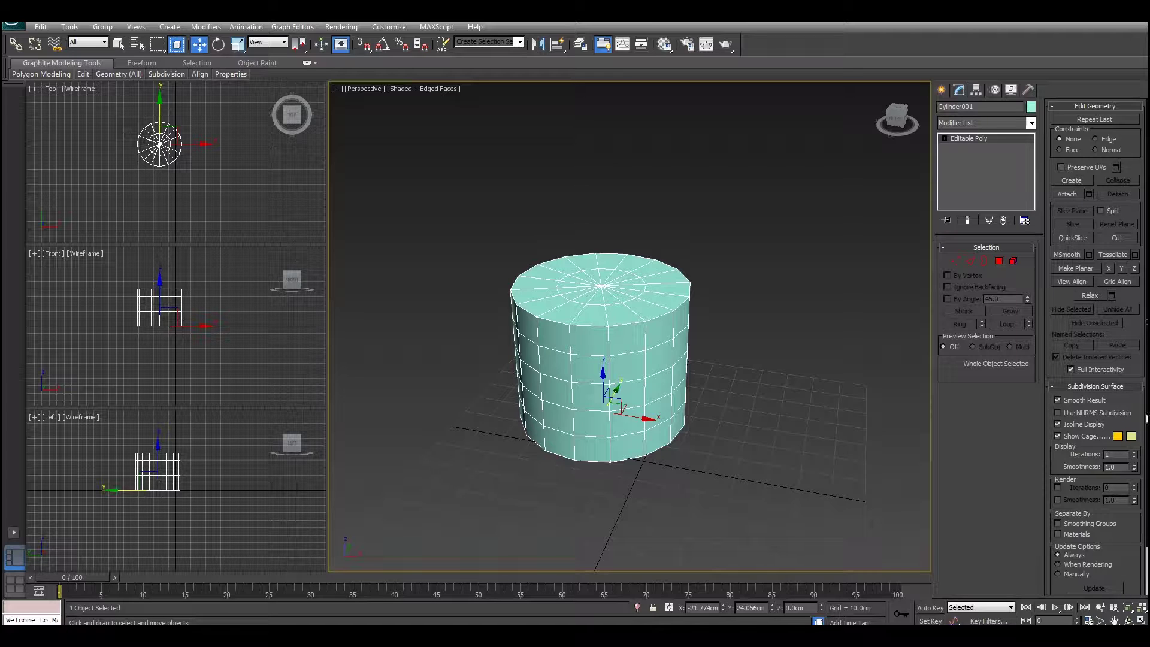
scroll(1146, 483, down, 3)
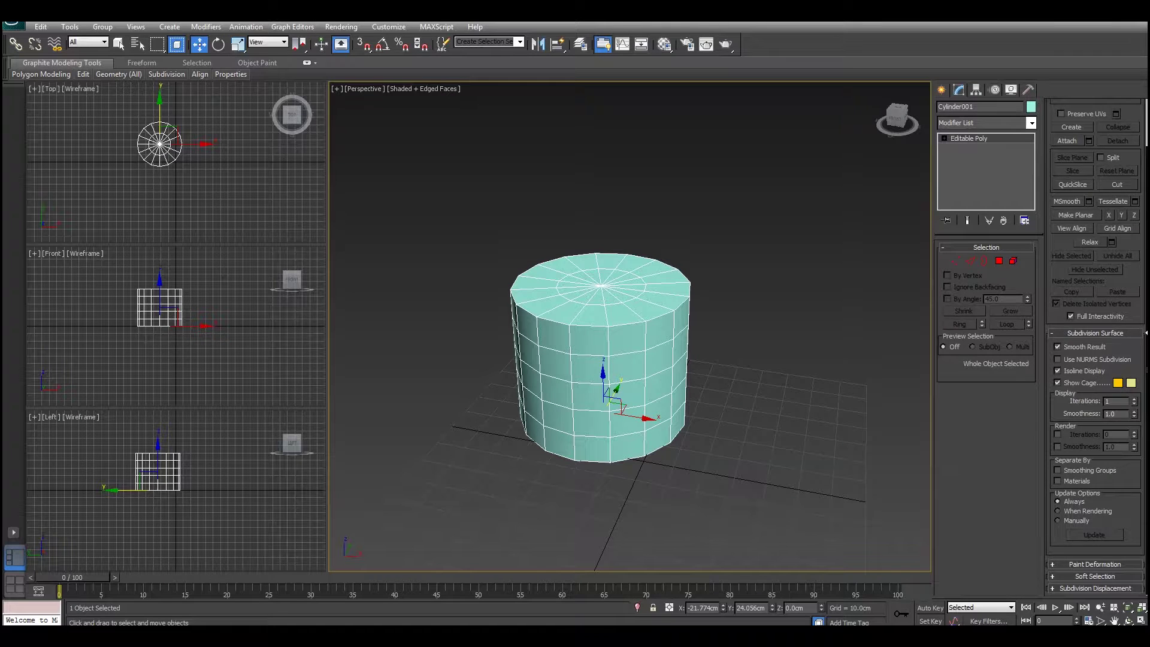
scroll(1081, 147, up, 2)
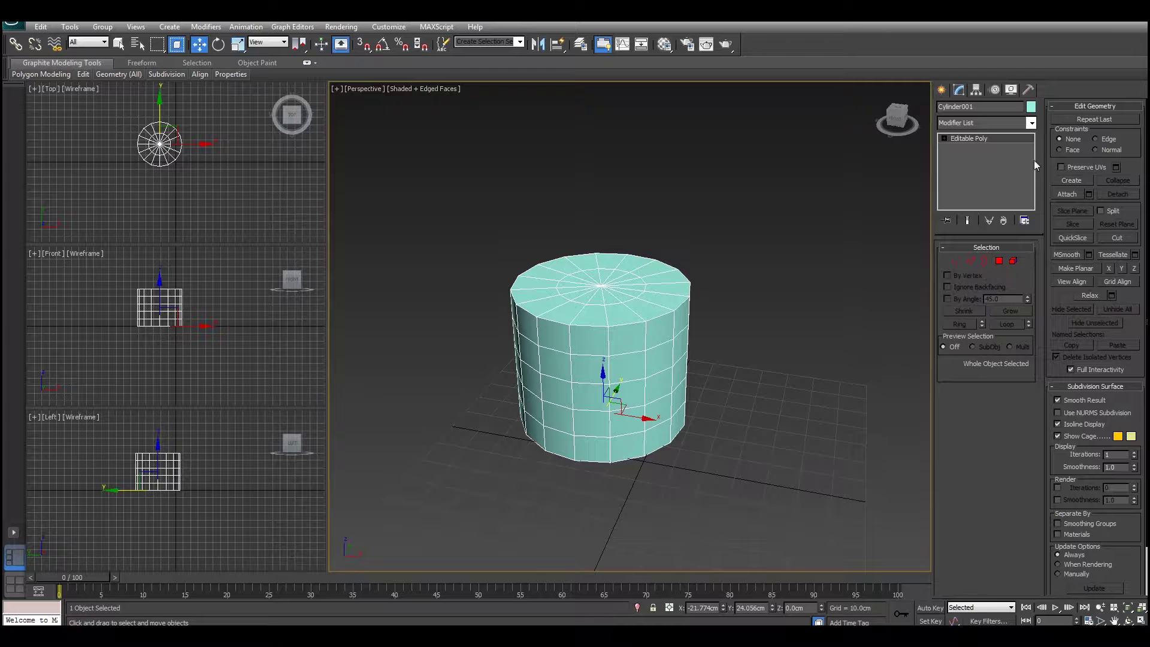
click(955, 261)
scroll(751, 350, up, 4)
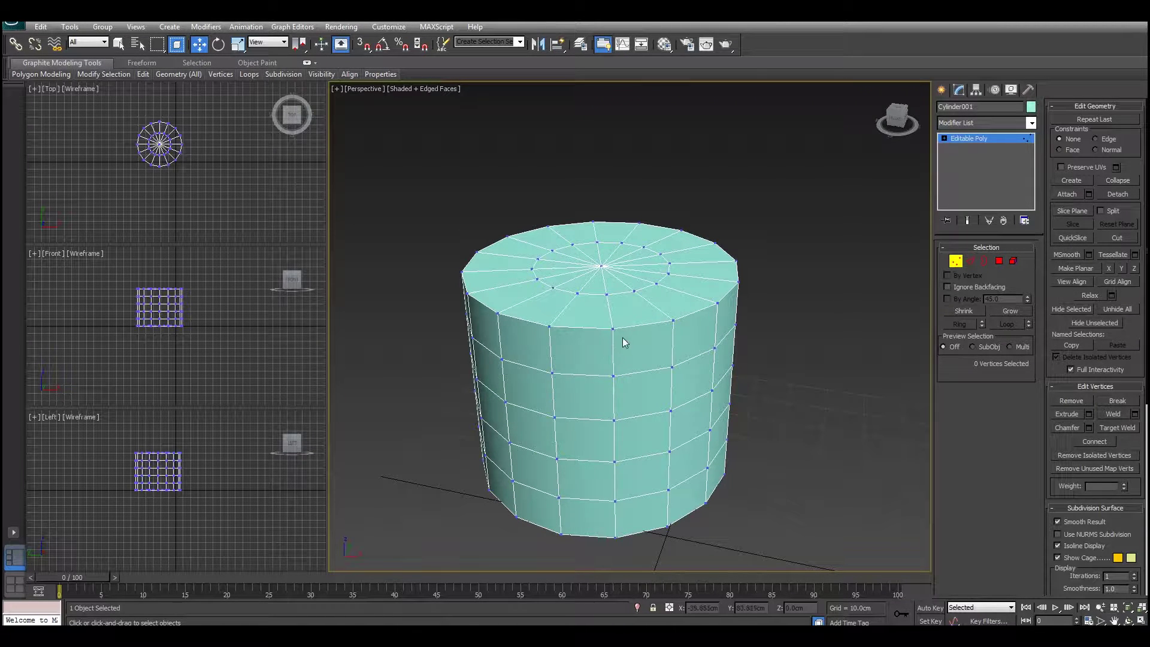
alt+middle_drag(640, 343, 569, 326)
scroll(608, 326, up, 4)
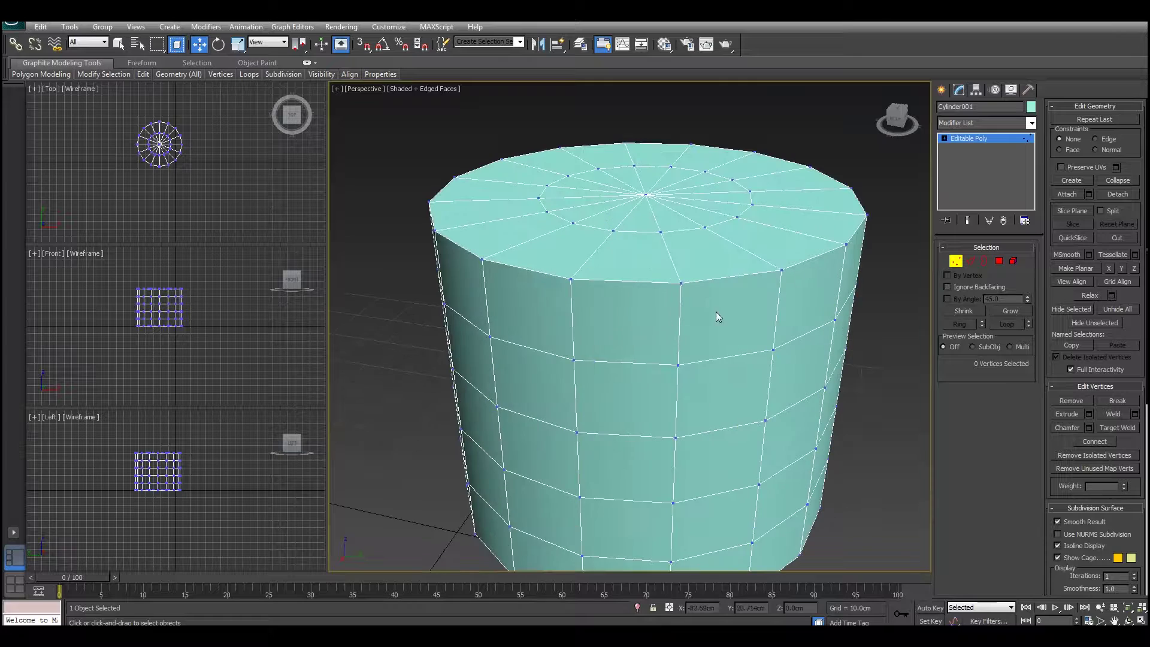
scroll(688, 297, down, 3)
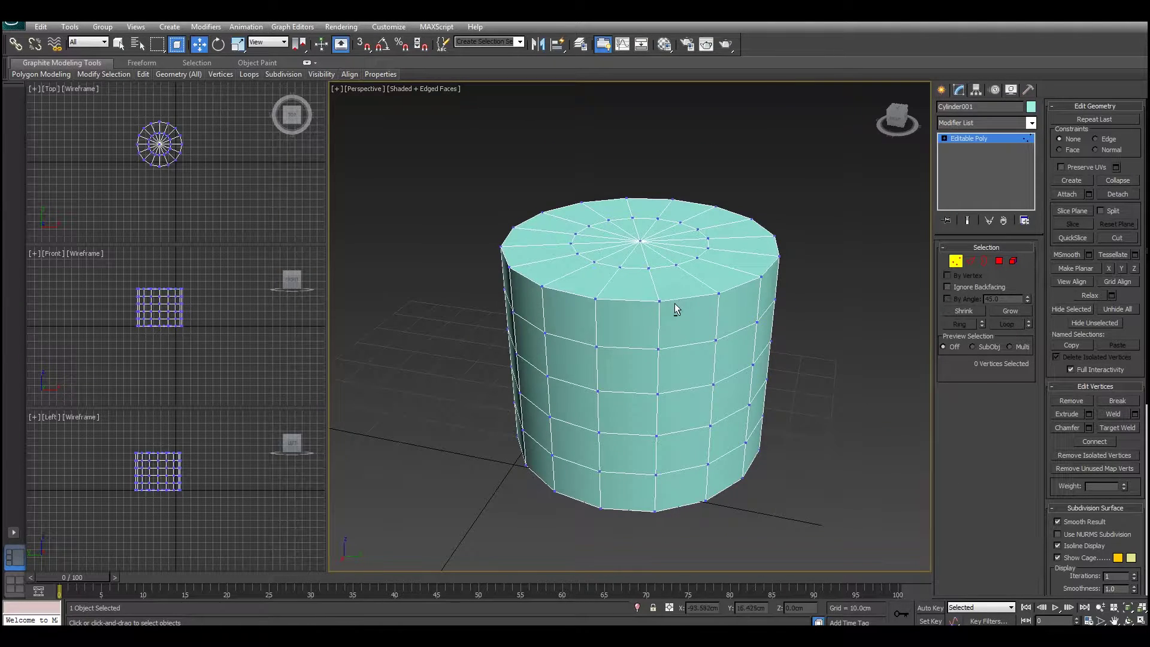
alt+middle_drag(675, 303, 539, 303)
click(535, 300)
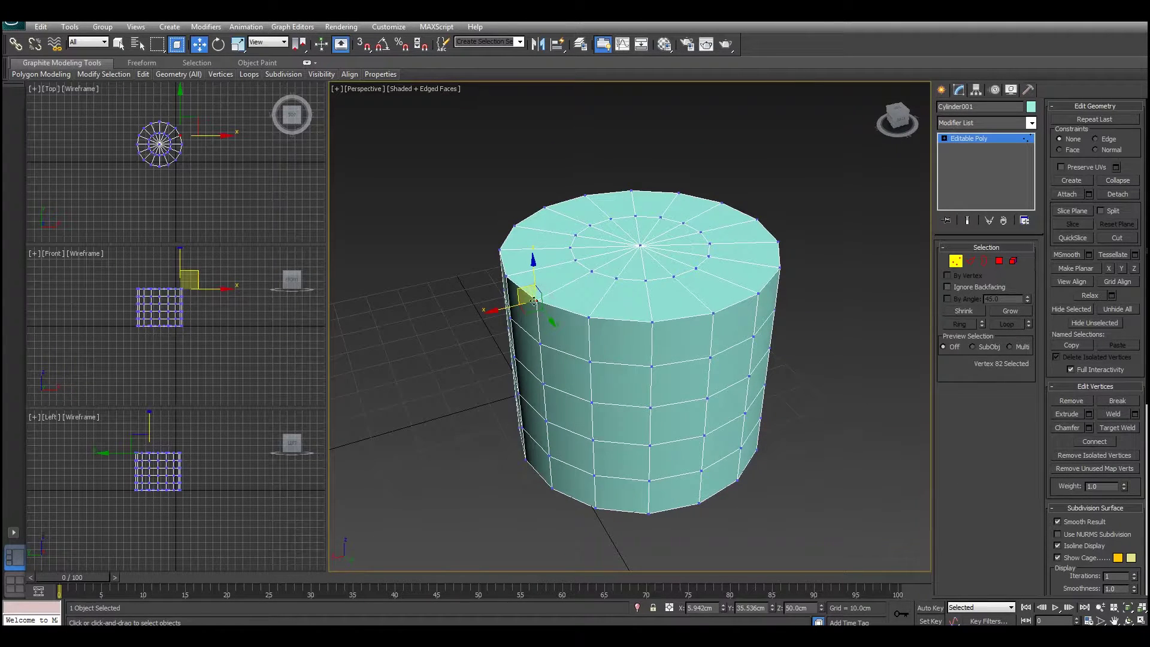
drag(510, 310, 451, 144)
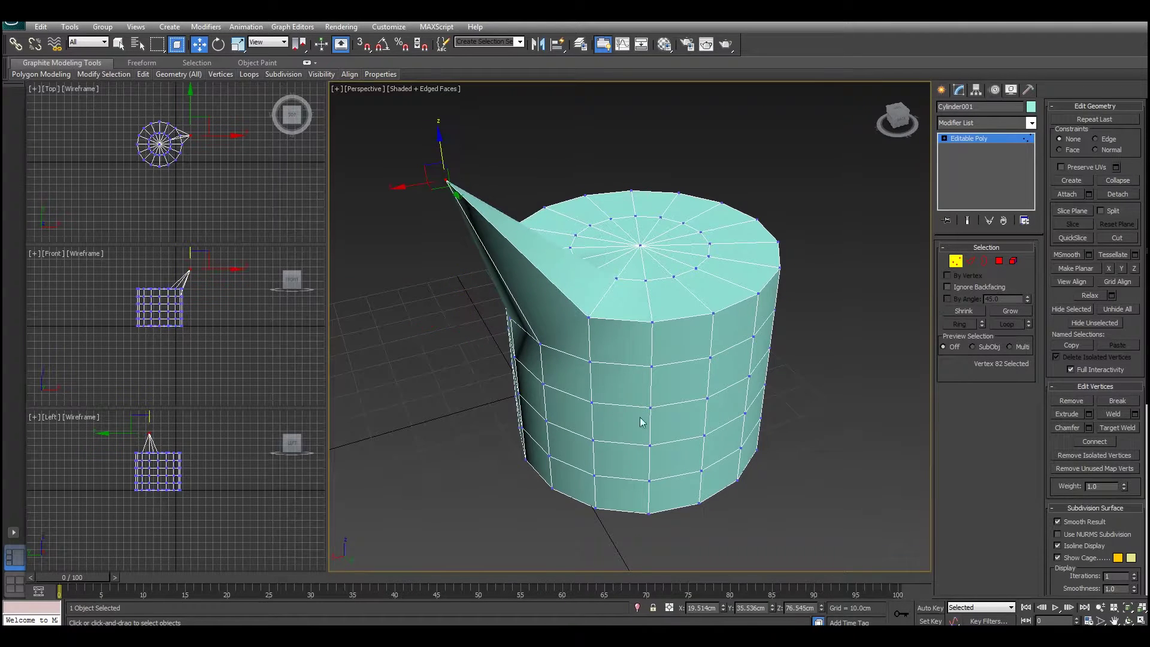
Select three adjacent vertices on the top rim next to the spike and scale them apart.
alt+middle_drag(637, 418, 804, 519)
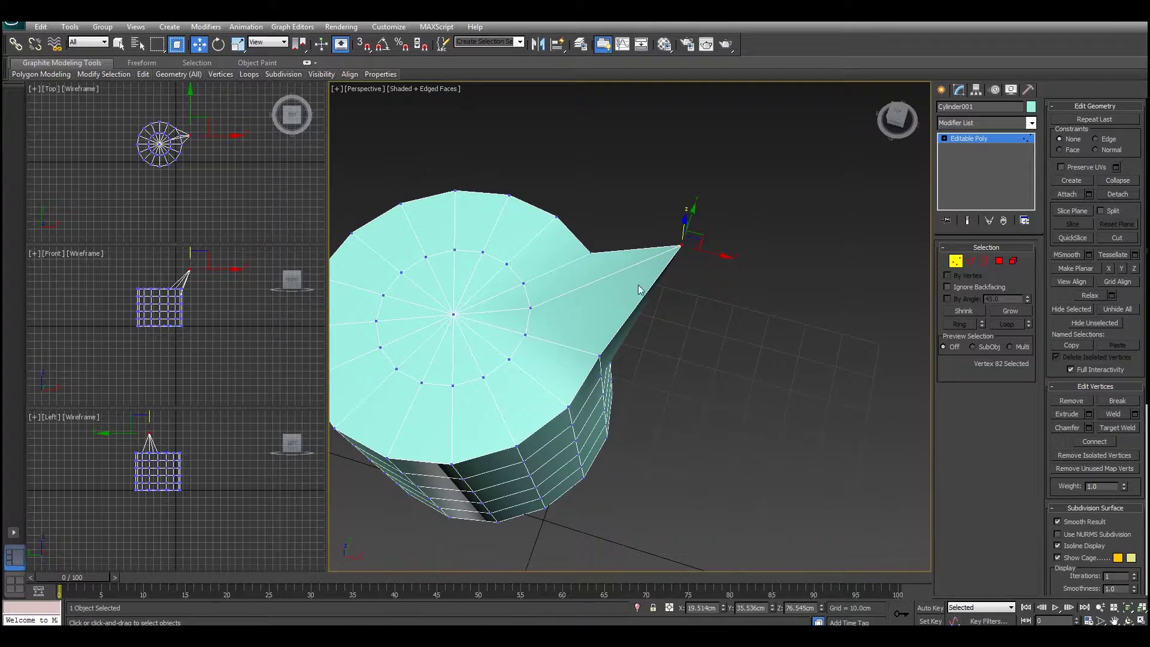
alt+middle_drag(620, 321, 698, 270)
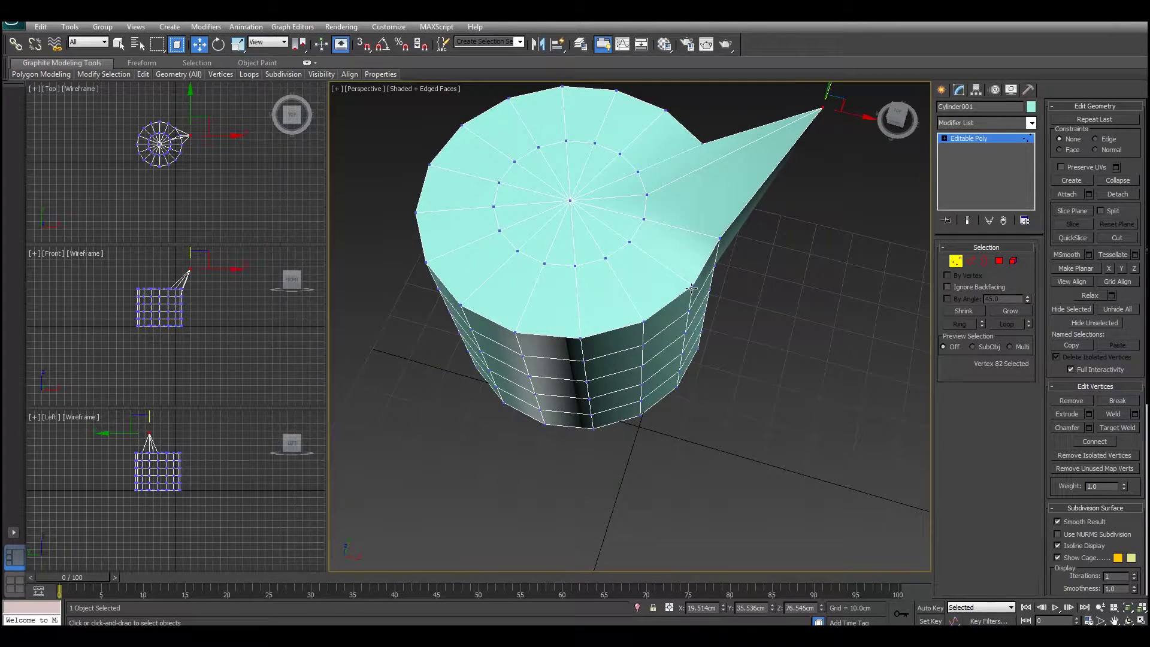
click(693, 286)
ctrl+click(643, 323)
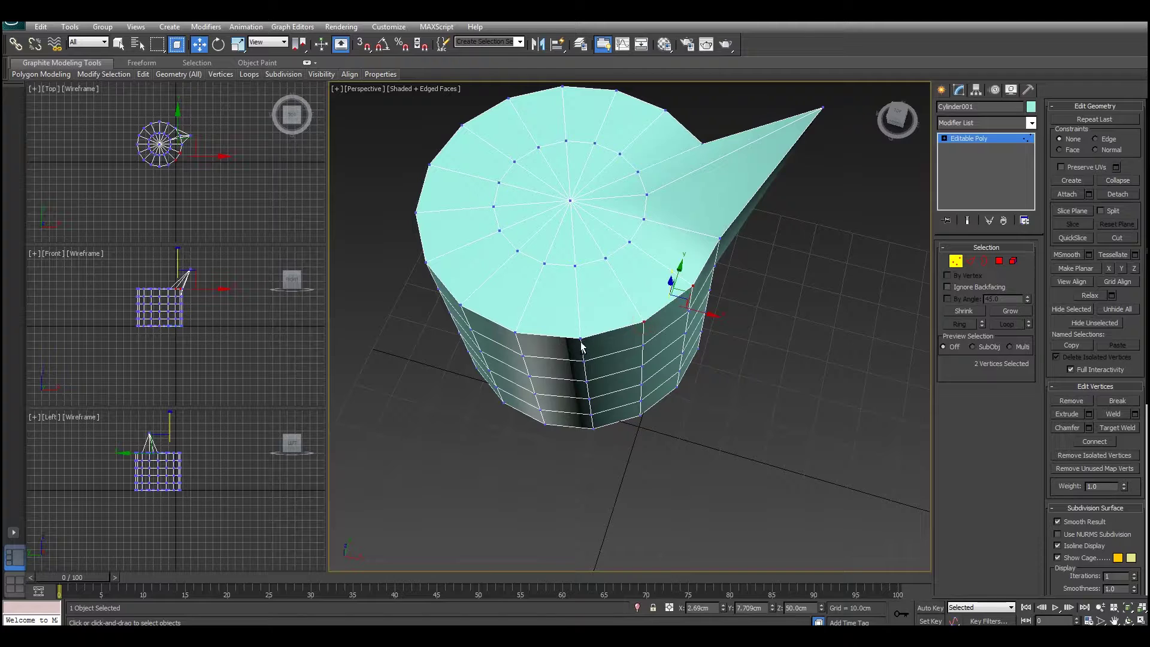
ctrl+click(580, 338)
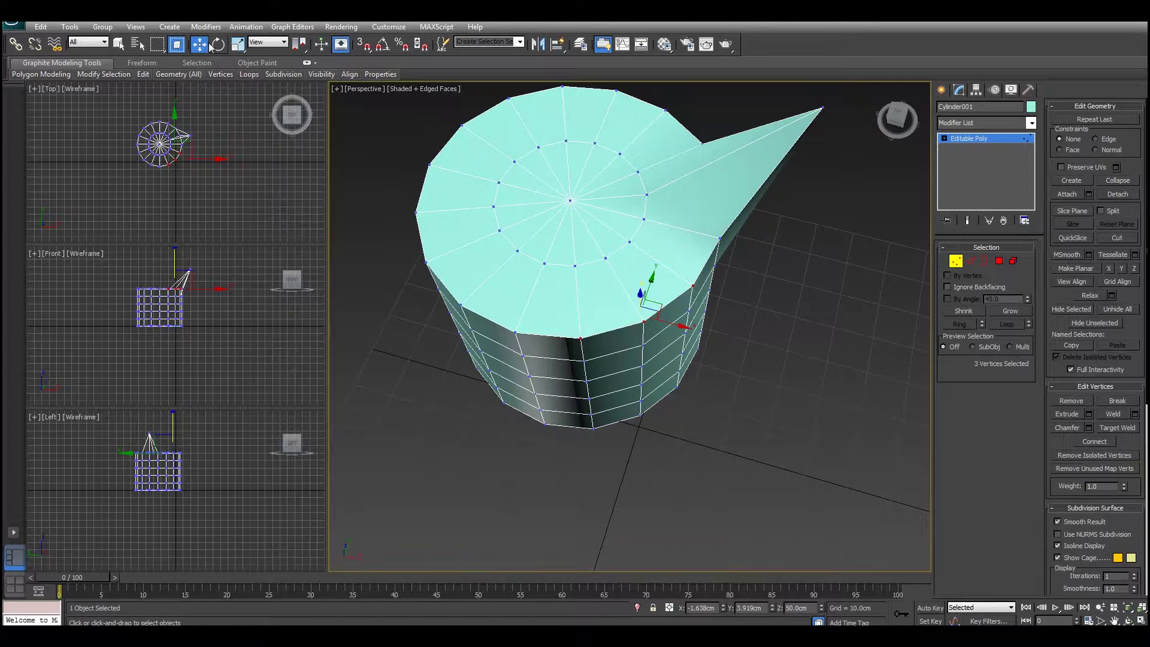
click(238, 44)
drag(651, 330, 689, 387)
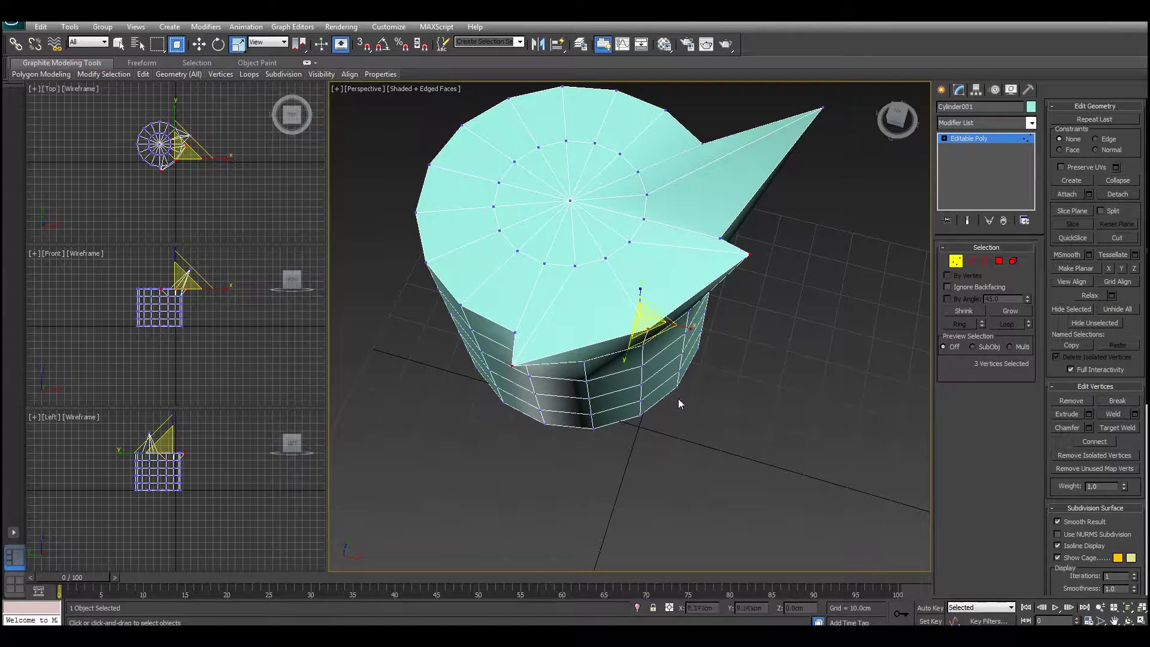
Rotate the three selected rim vertices to tilt that part of the top rim.
alt+middle_drag(686, 401, 754, 355)
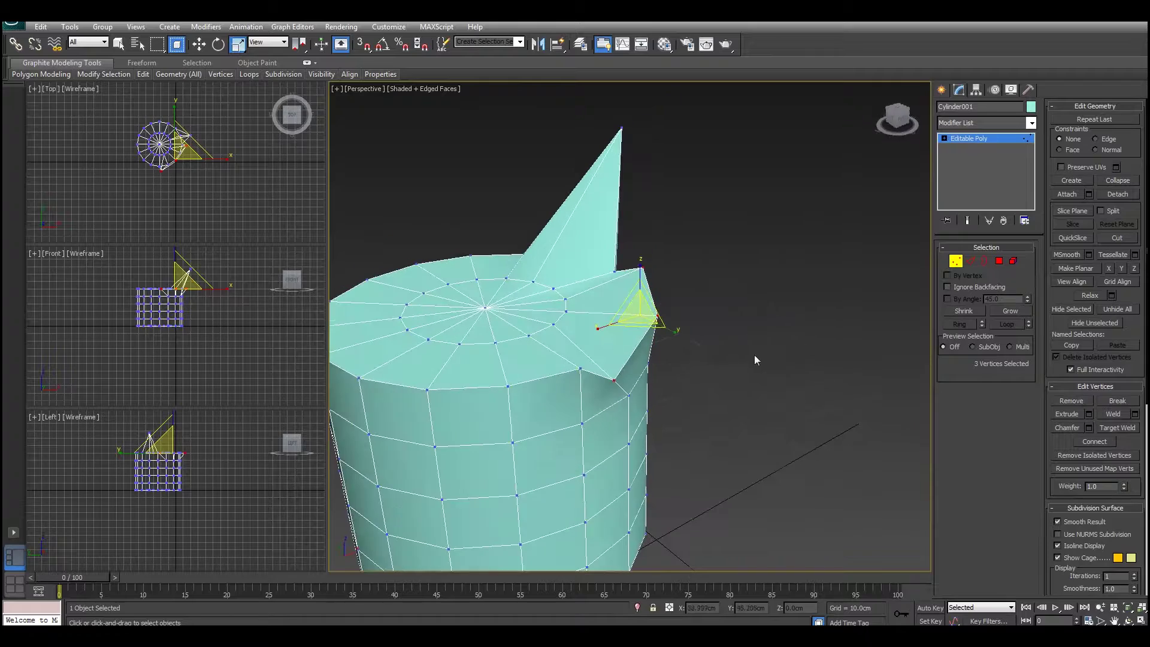
click(220, 45)
drag(661, 298, 652, 282)
alt+middle_drag(671, 336, 644, 282)
drag(644, 281, 646, 281)
middle_drag(732, 391, 732, 444)
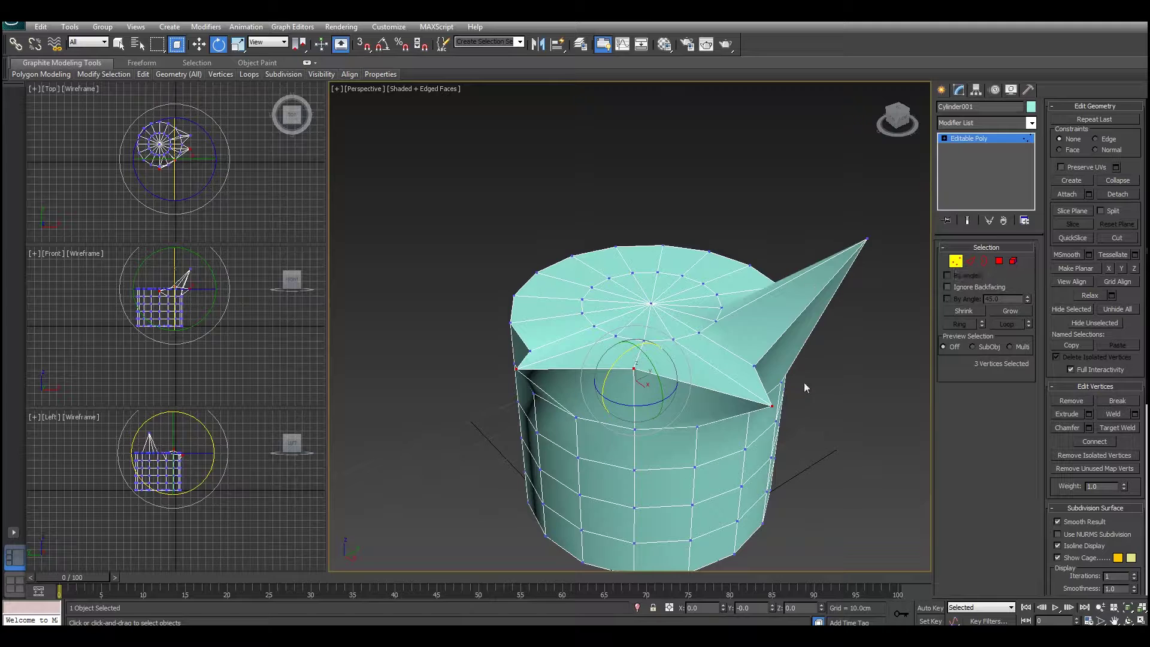
middle_drag(805, 382, 736, 368)
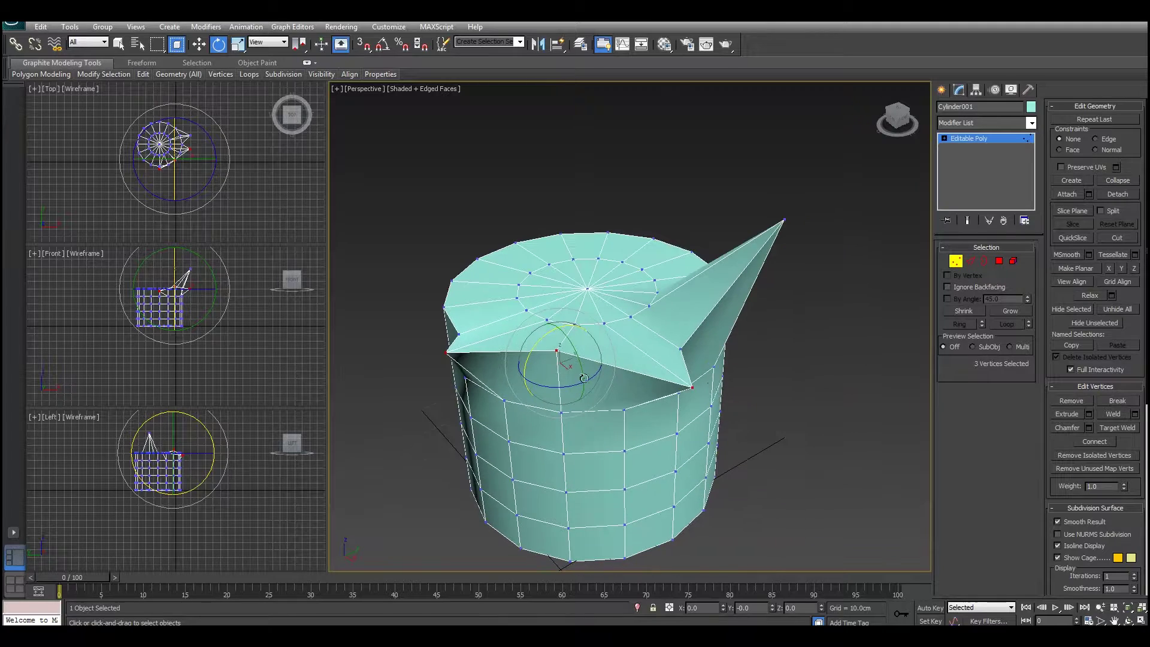
At edge level, move the vertical edge just below the spike about 25 cm outward along X.
click(971, 262)
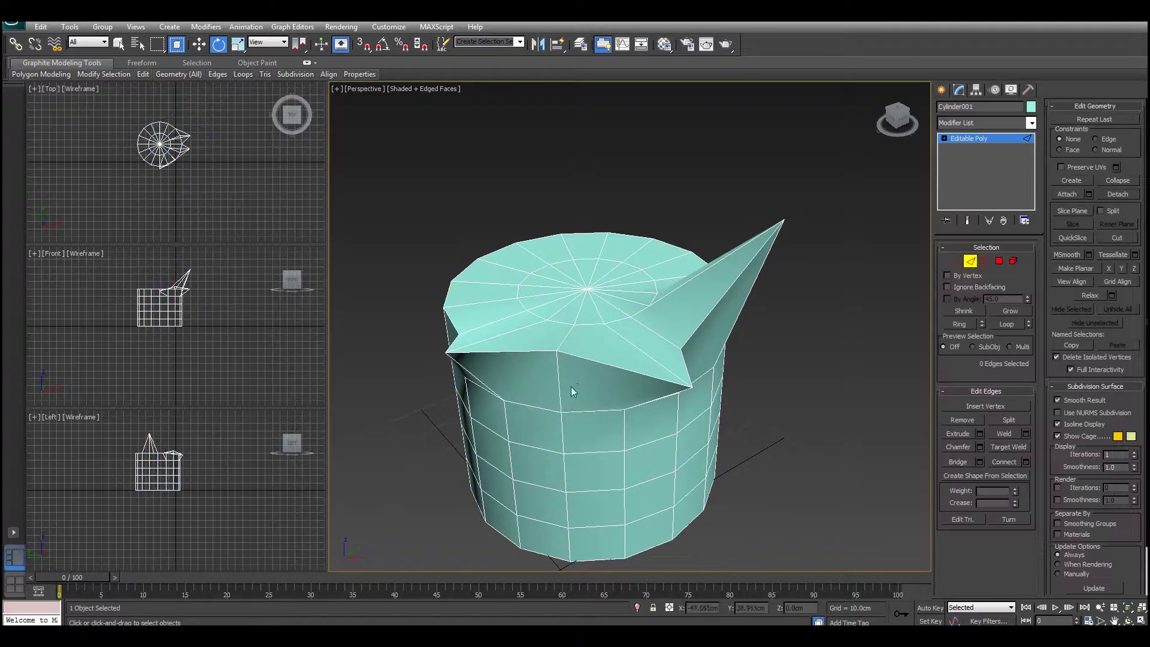
click(630, 326)
alt+middle_drag(725, 308, 571, 380)
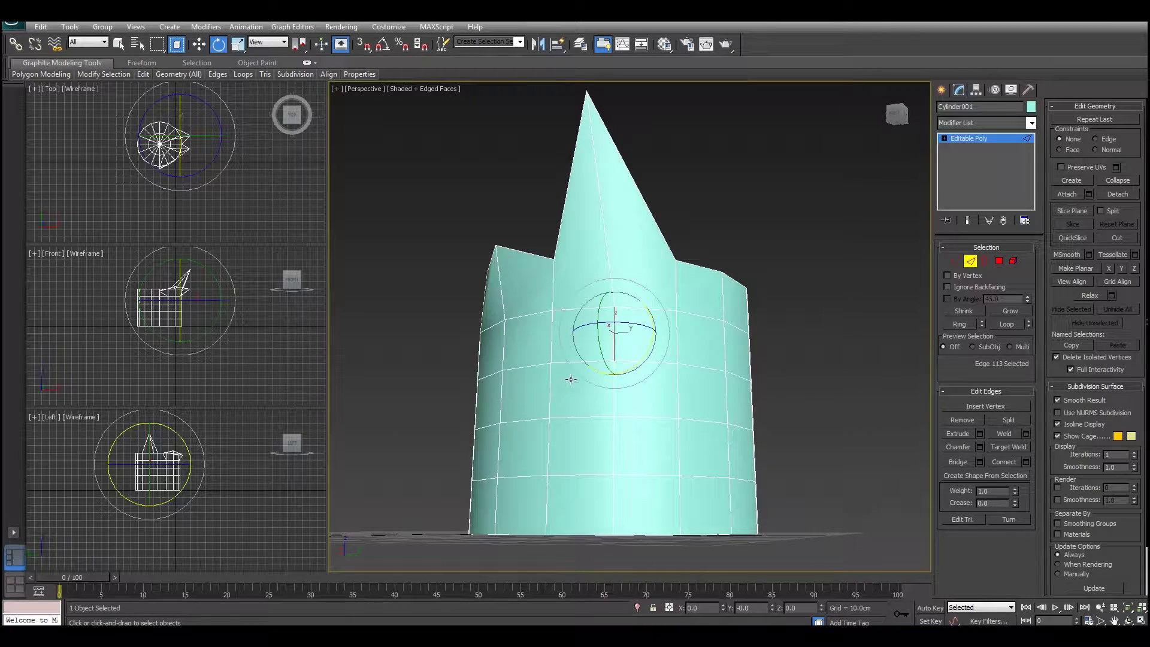
alt+middle_drag(673, 327, 743, 388)
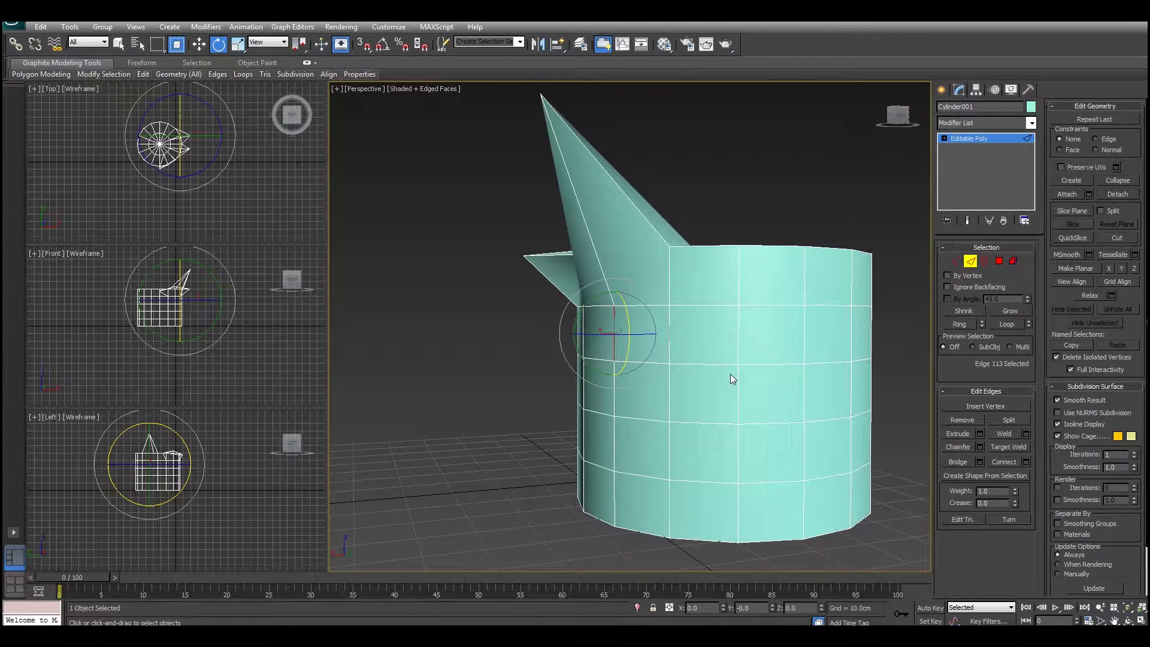
alt+middle_drag(731, 374, 839, 348)
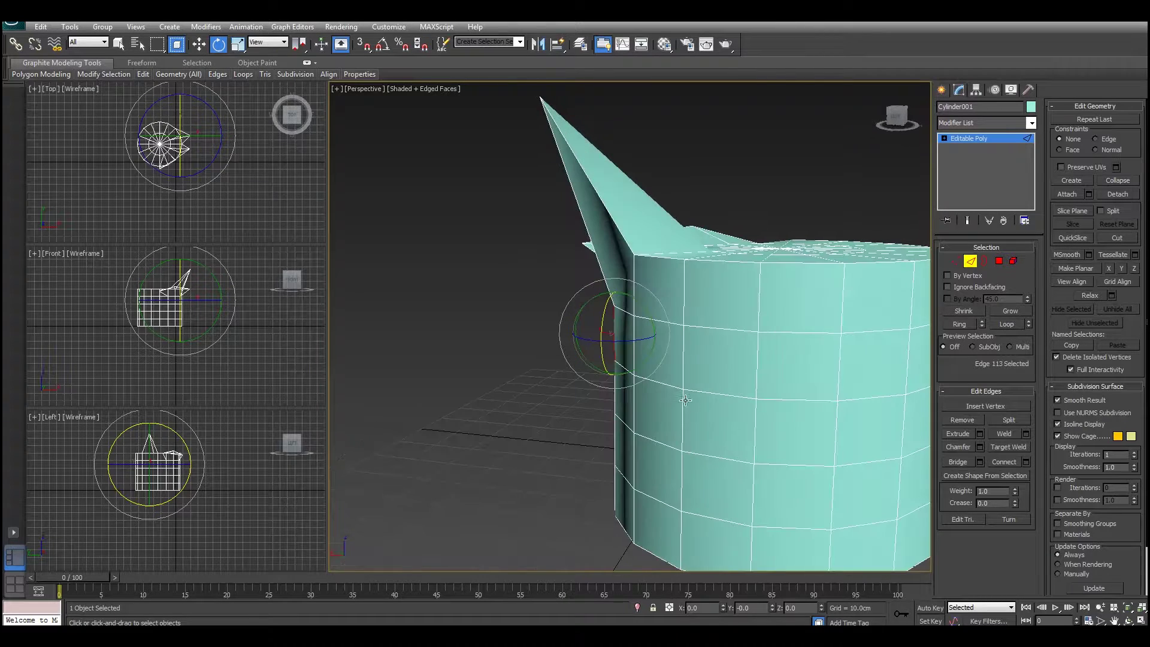
click(199, 44)
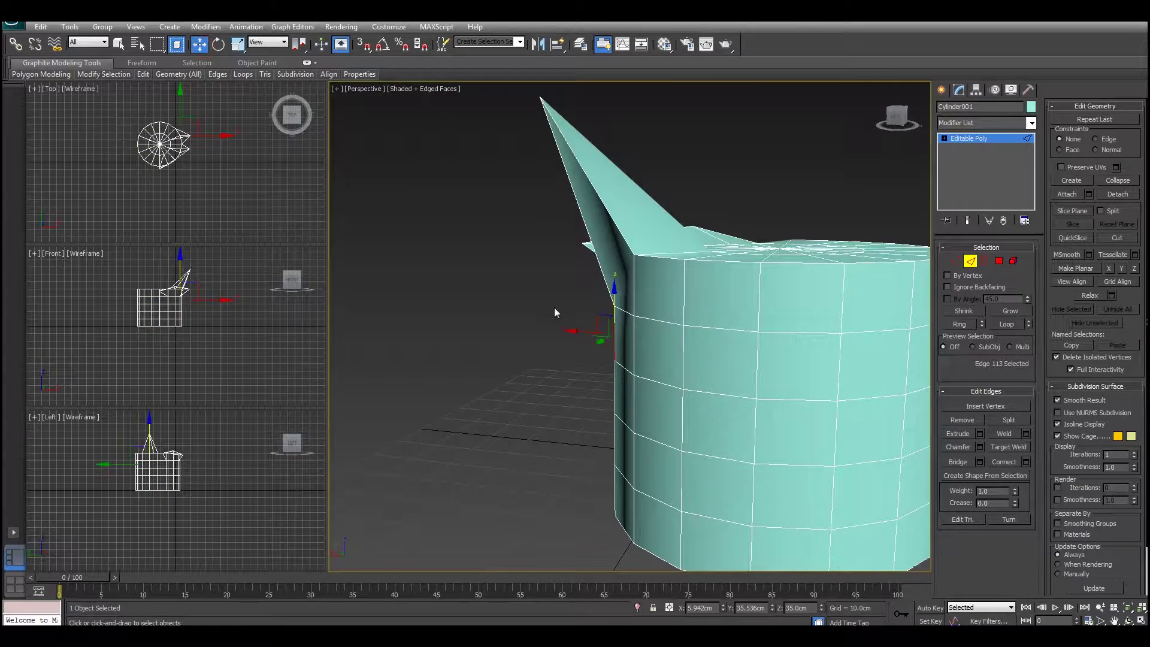
drag(579, 331, 464, 327)
At polygon level, raise one outer polygon of the top cap about 20 cm along Z, then leave polygon level.
alt+middle_drag(464, 327, 911, 426)
click(999, 261)
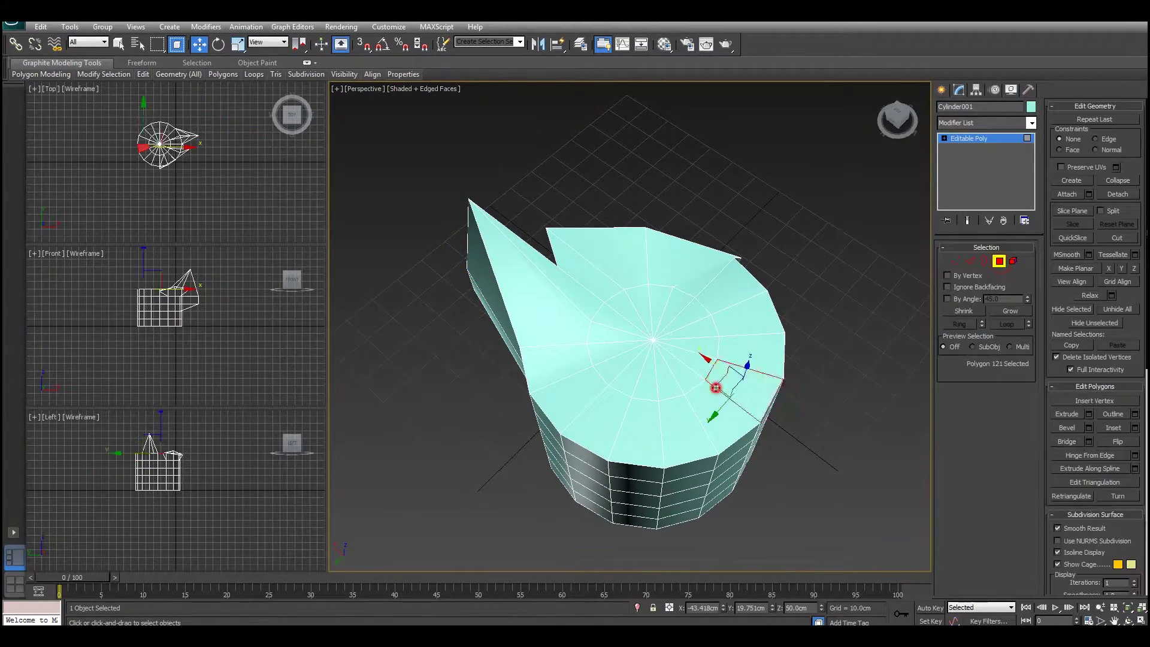
click(767, 384)
alt+middle_drag(767, 383, 629, 329)
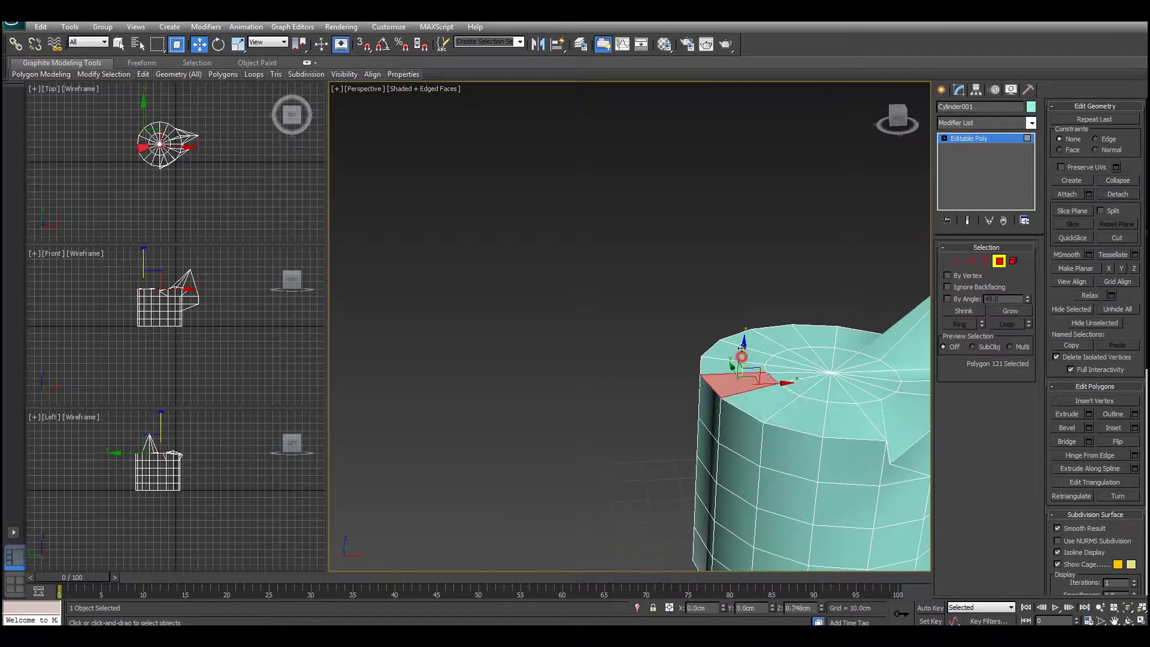
drag(744, 360, 748, 273)
alt+middle_drag(482, 592, 555, 550)
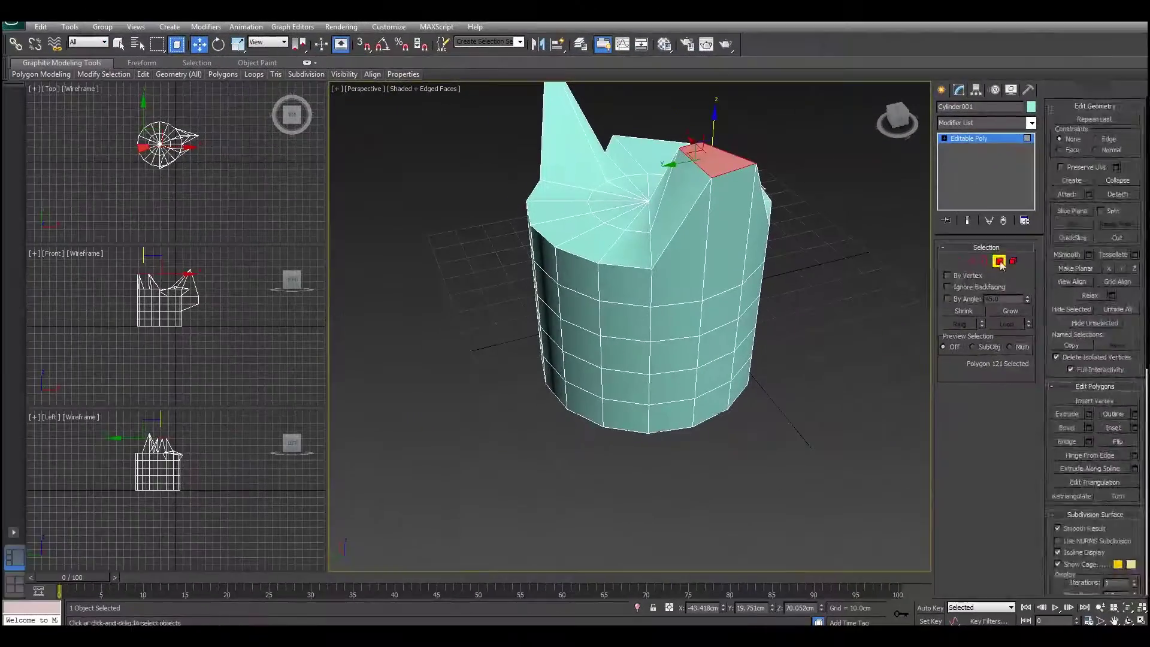
click(1000, 262)
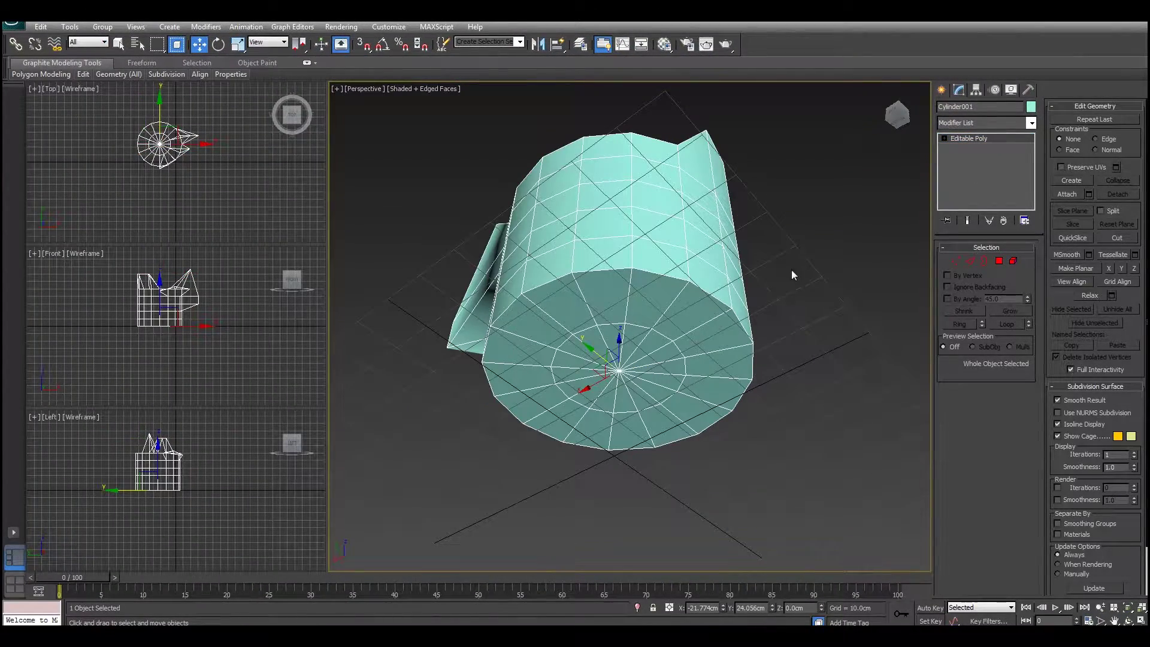
At edge level, select one edge on the rim of the cylinder's bottom cap.
click(972, 260)
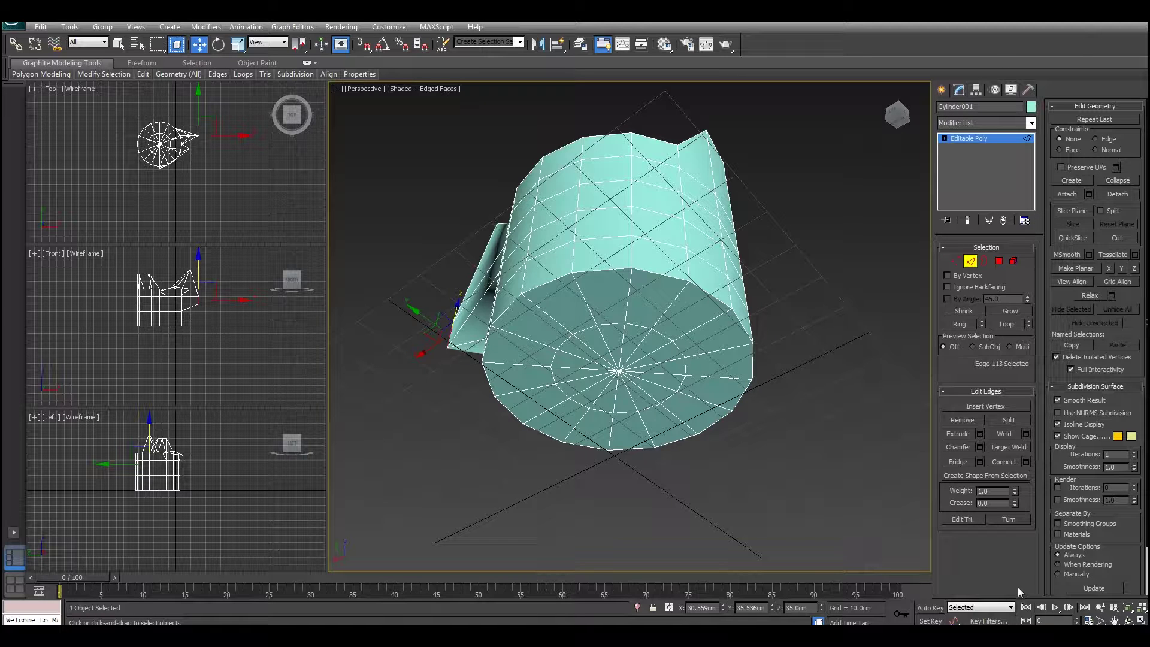
click(662, 277)
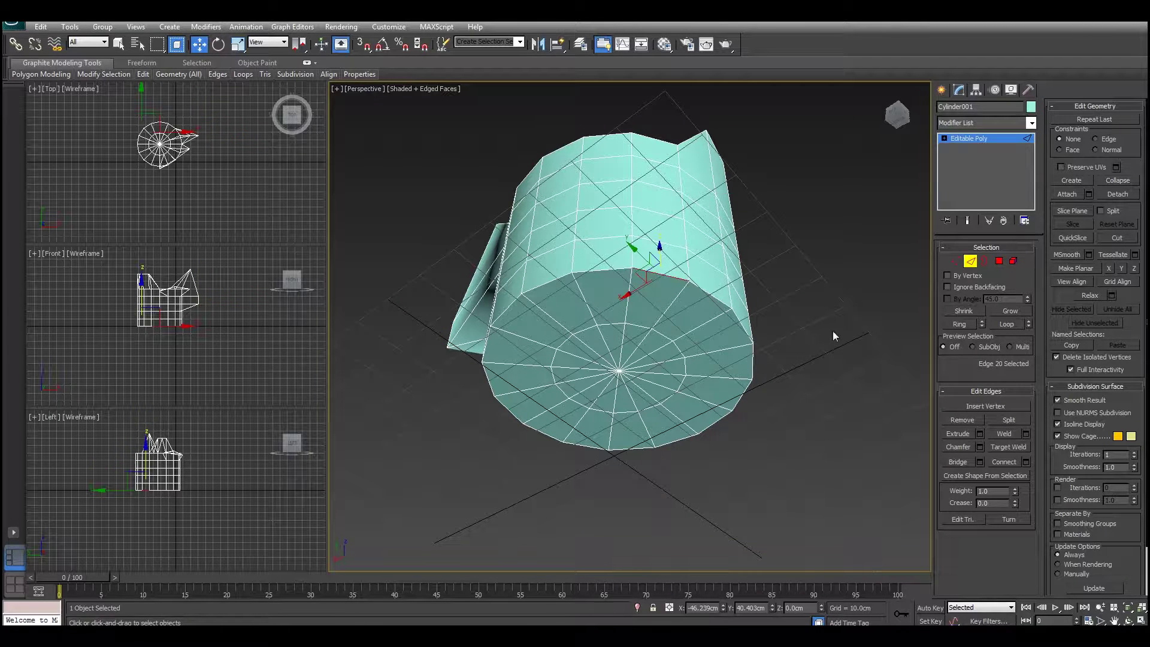
alt+middle_drag(790, 312, 700, 291)
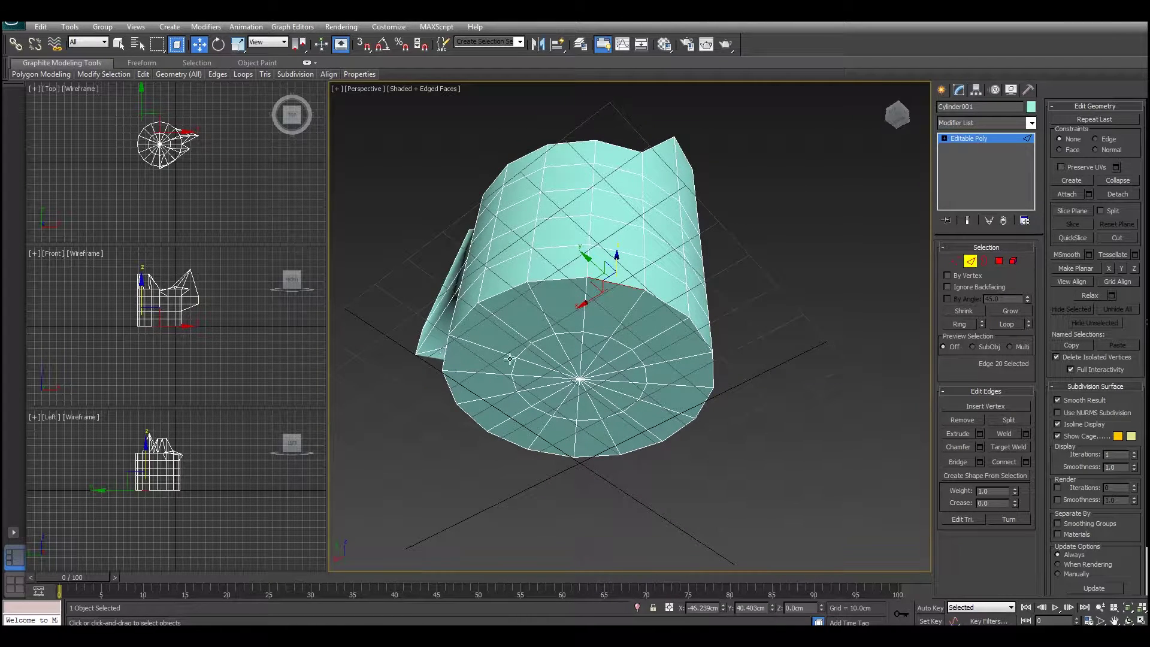
middle_drag(506, 327, 628, 253)
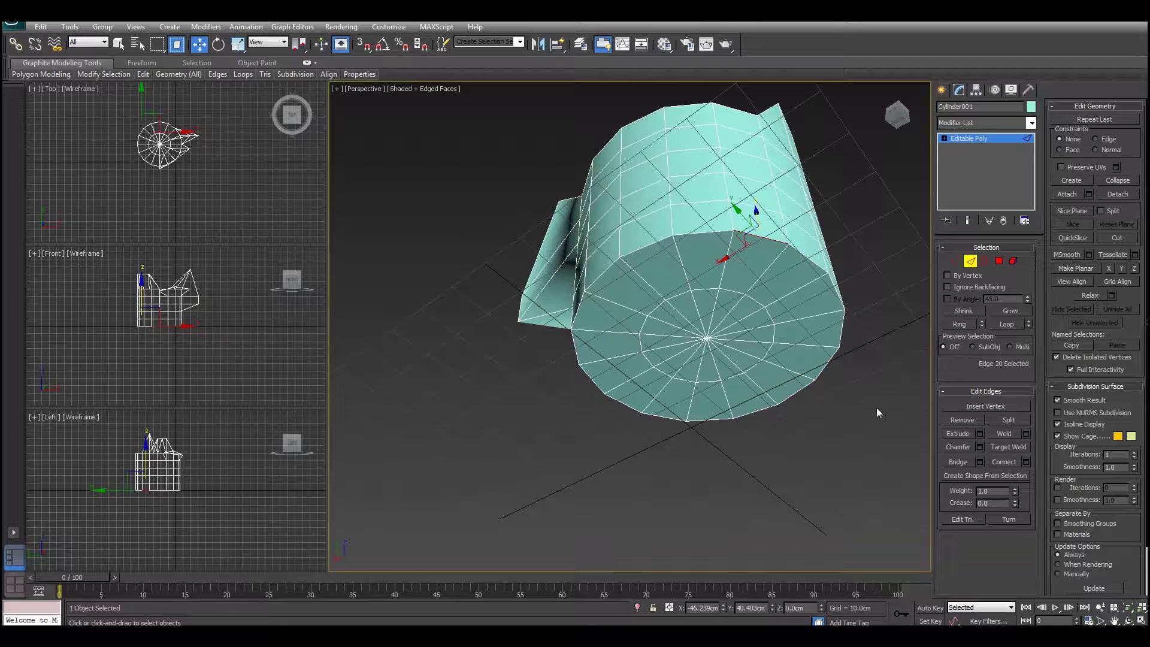
Extend the bottom-rim edge selection to its full loop and chamfer it by 7.5 cm with 4 segments.
click(1009, 327)
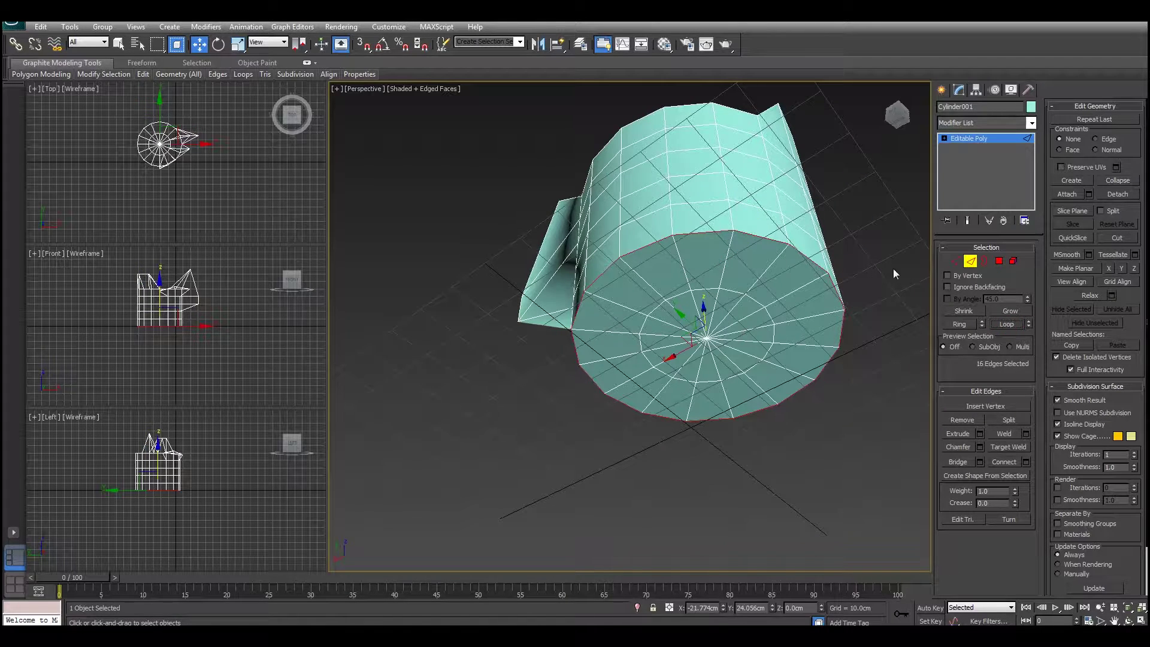
alt+middle_drag(769, 423, 743, 447)
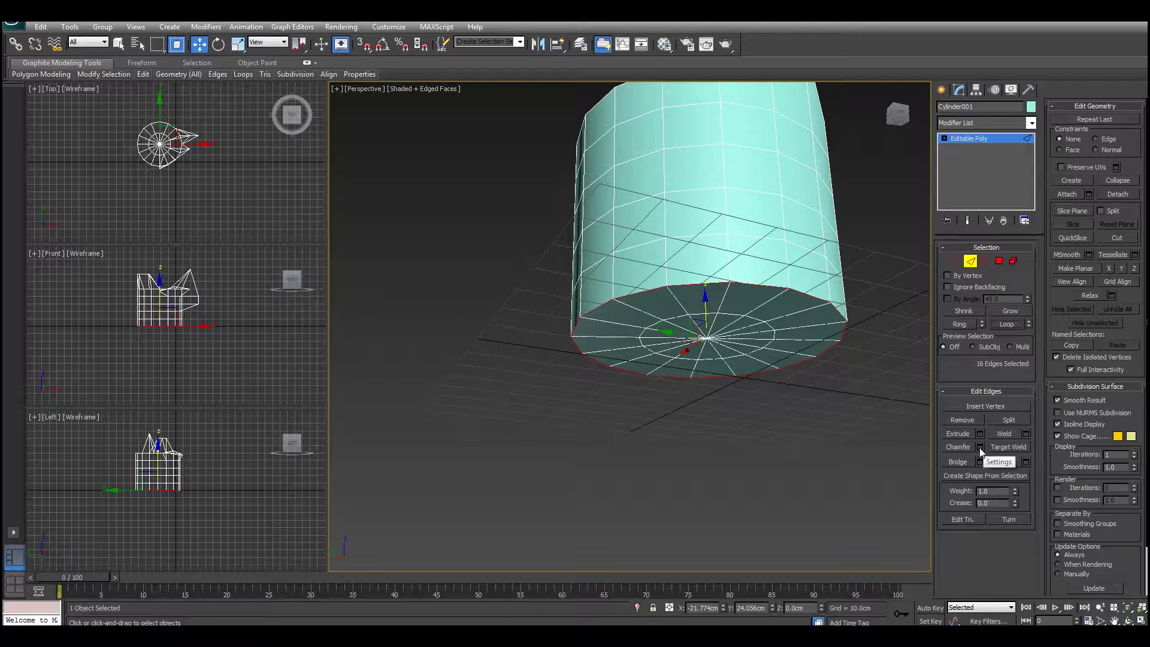
click(959, 447)
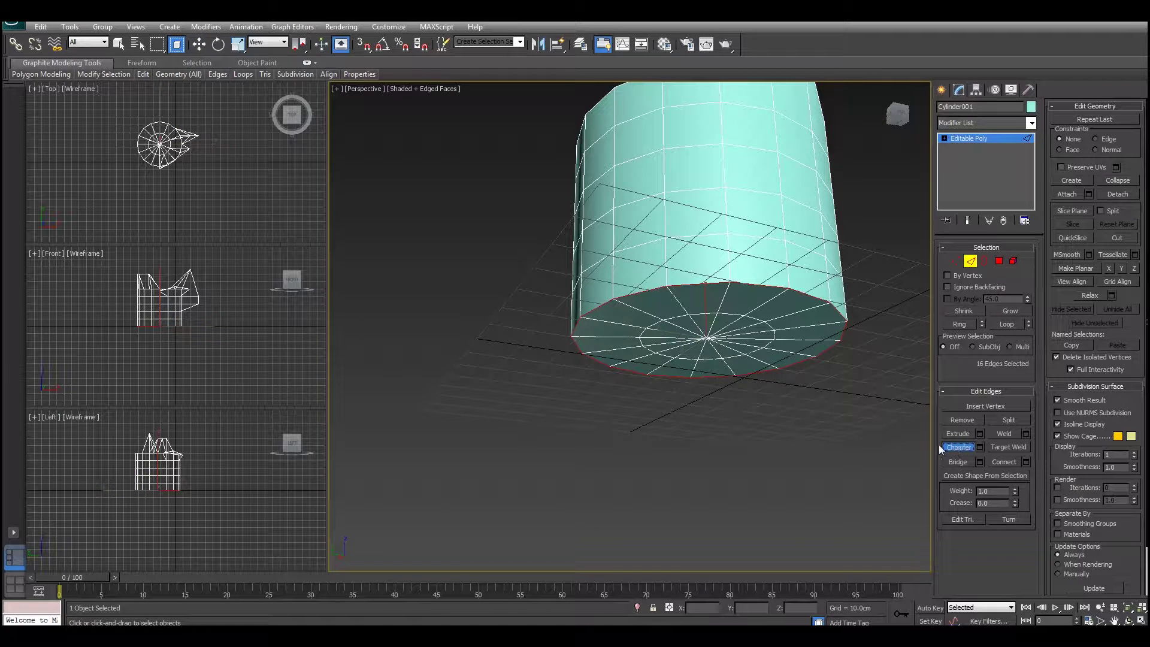
click(980, 448)
alt+middle_drag(833, 386, 762, 392)
scroll(837, 438, up, 2)
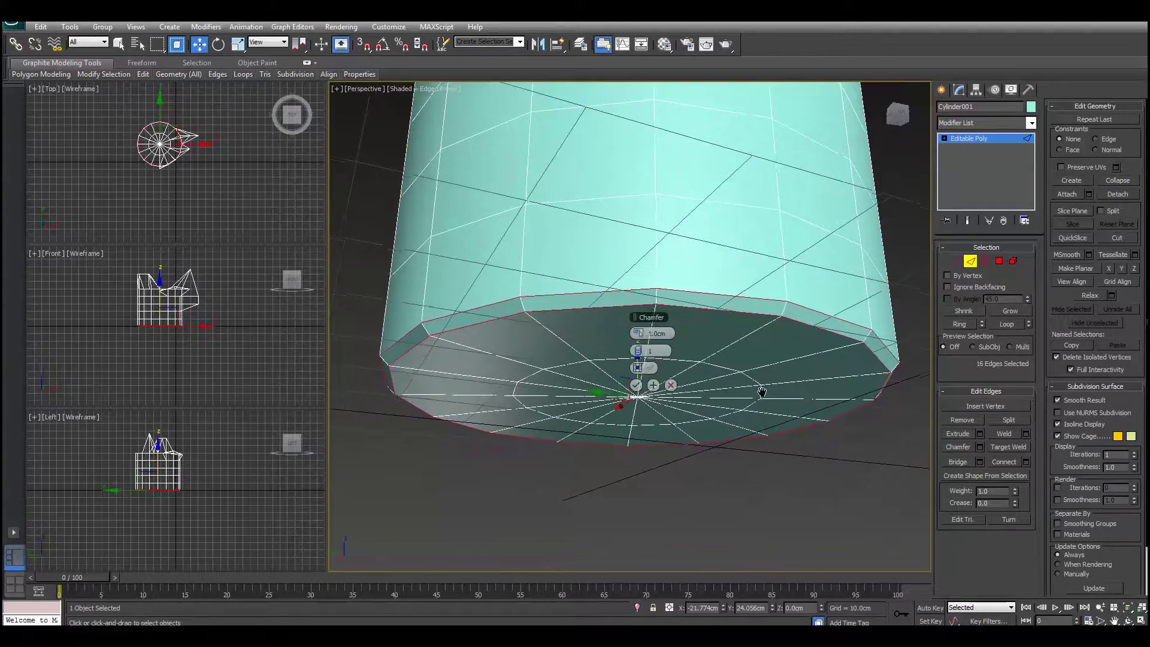
click(641, 351)
click(640, 351)
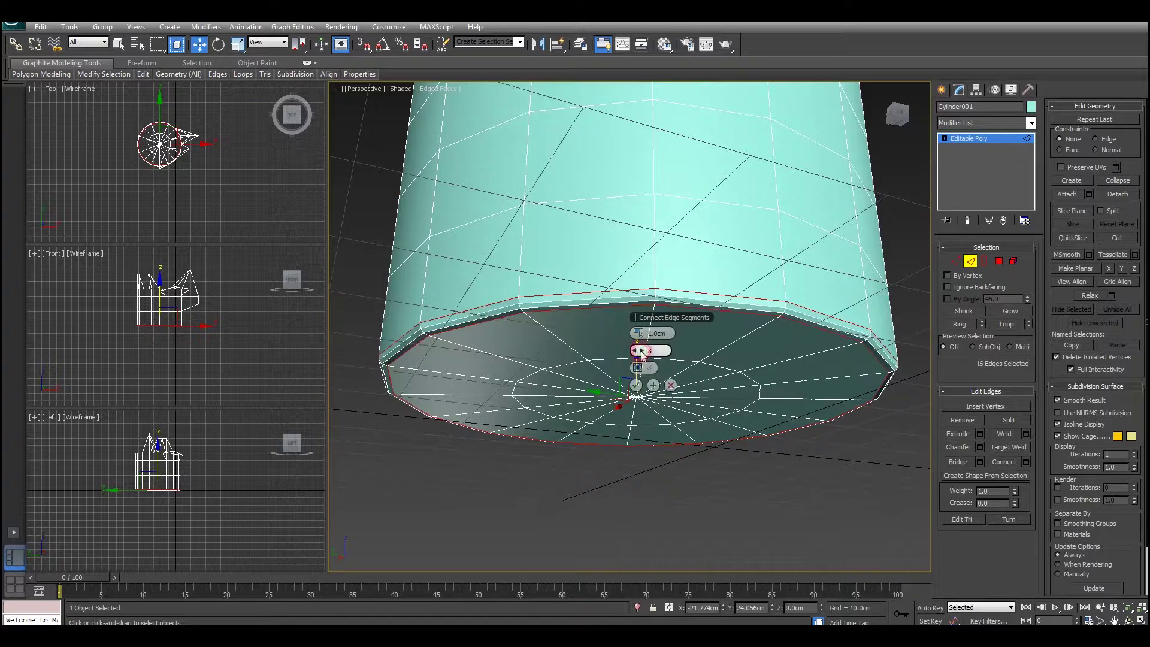
click(642, 351)
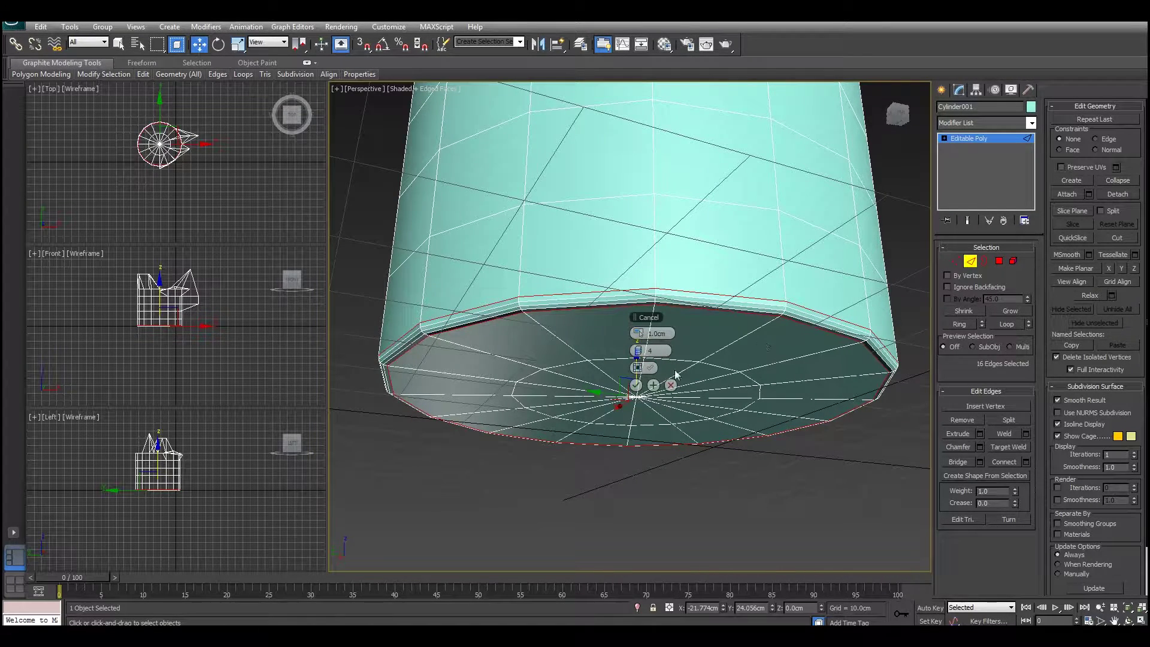
drag(640, 338, 663, 335)
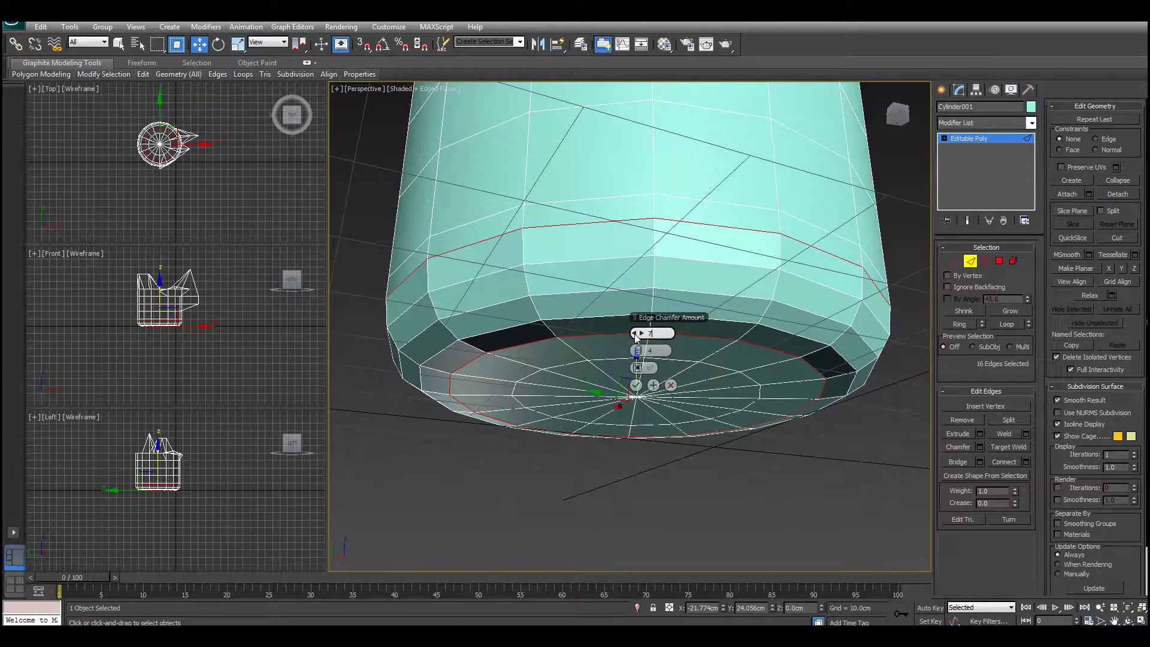
key(Return)
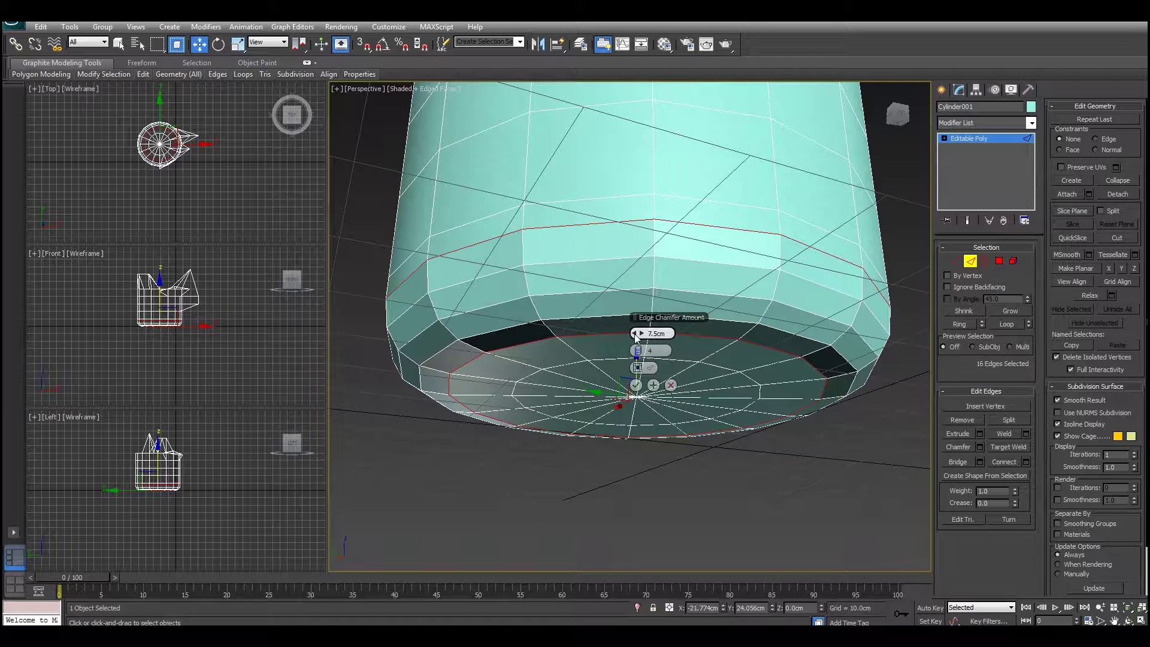
click(636, 385)
Select one edge on the cylinder's top rim and chamfer it by about 3.87 cm with 2 segments.
click(759, 281)
alt+middle_drag(636, 385, 699, 367)
click(726, 337)
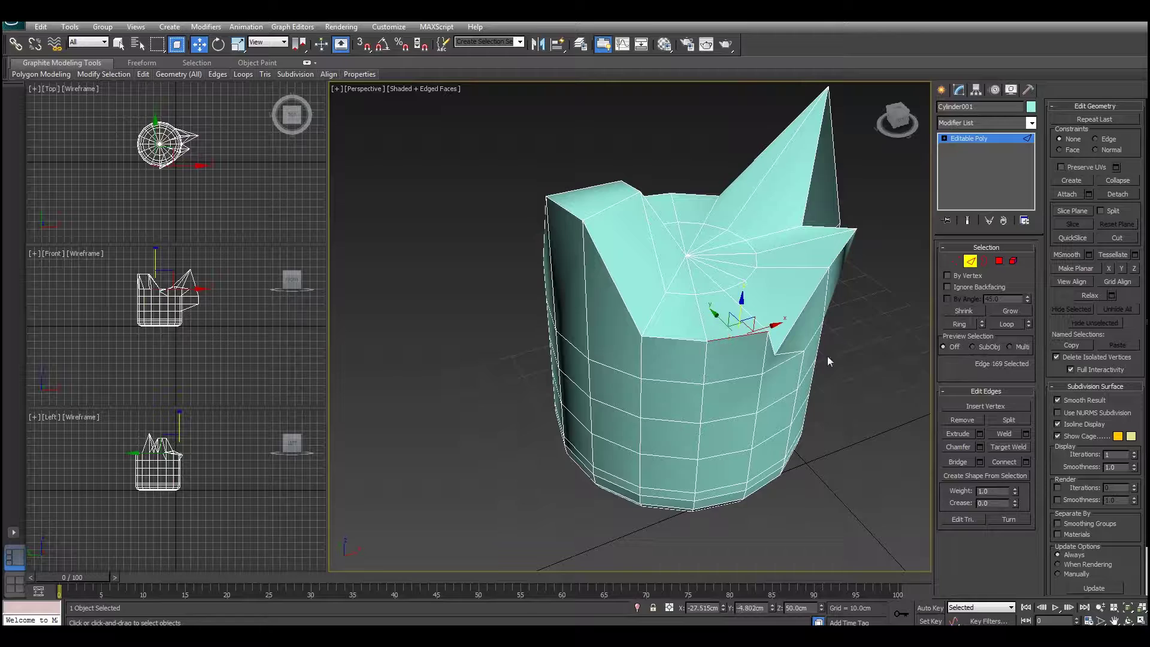
click(980, 447)
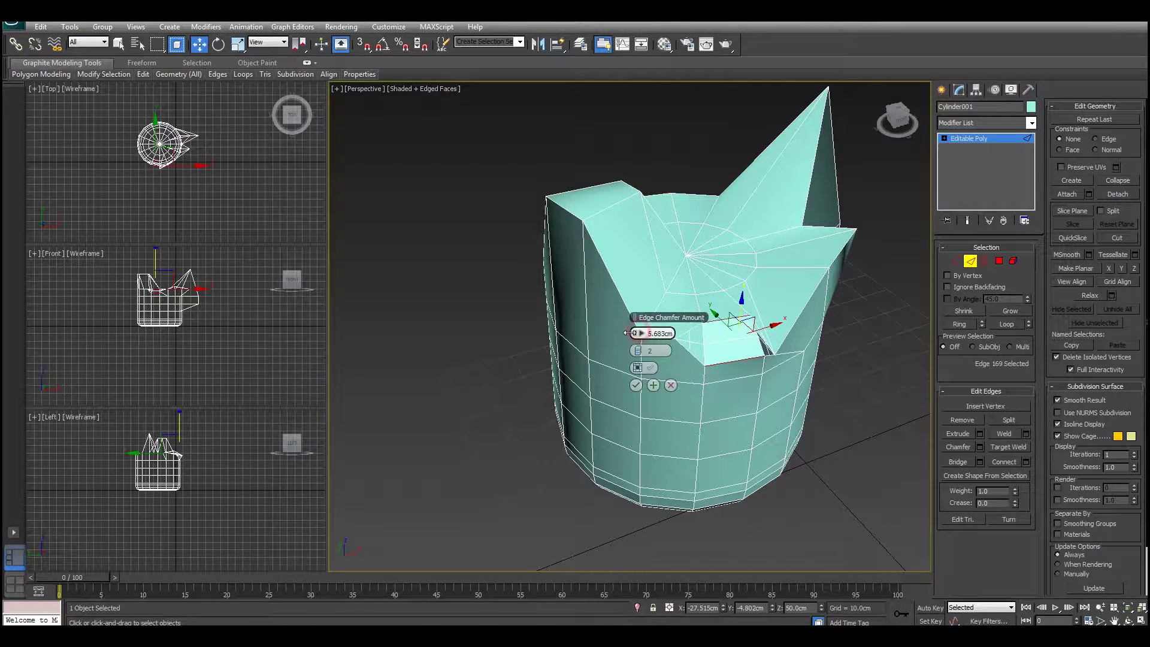
drag(621, 333, 644, 333)
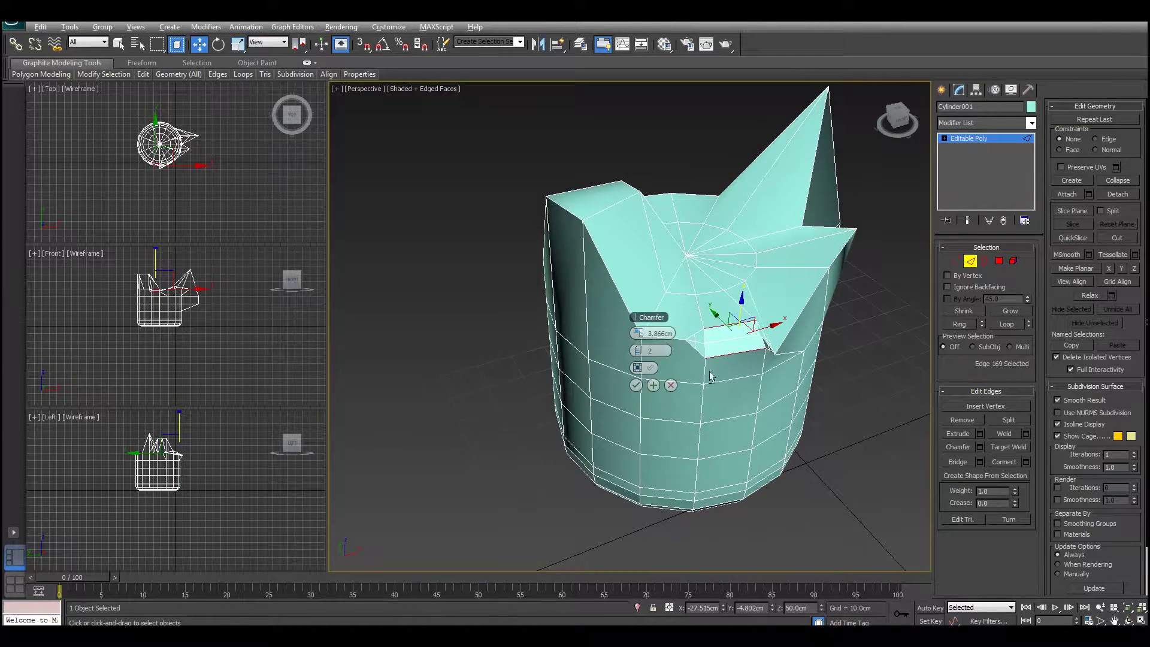
alt+middle_drag(665, 360, 737, 368)
click(636, 386)
middle_drag(635, 385, 680, 403)
scroll(740, 422, up, 4)
scroll(773, 347, up, 2)
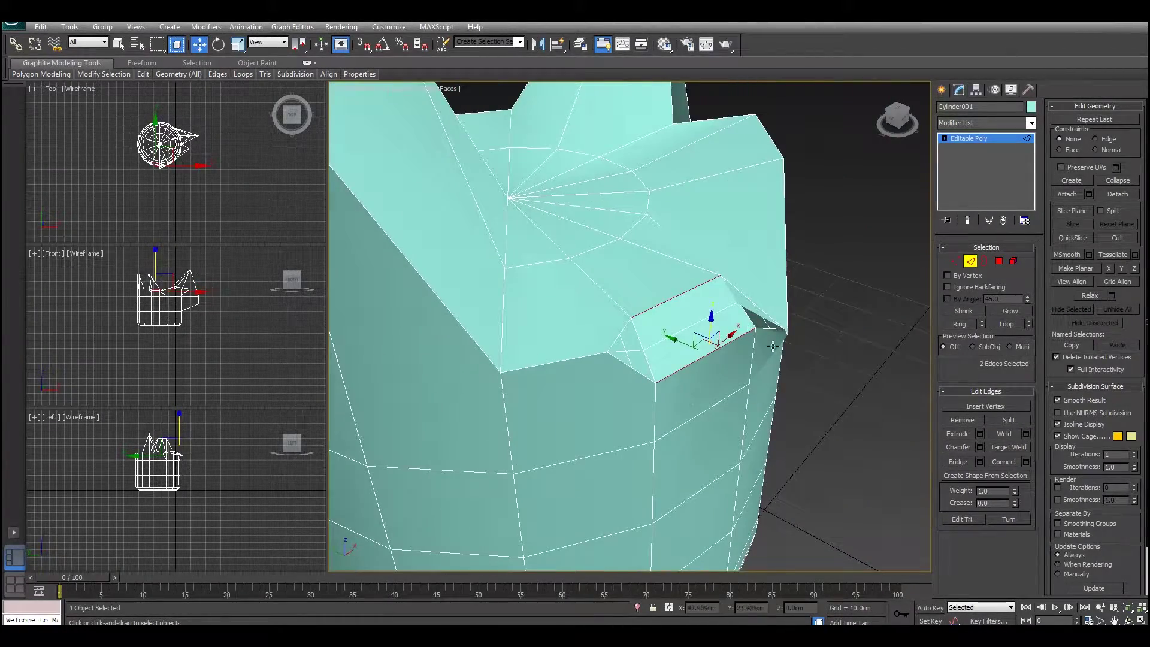
Connect the two vertical side edges just below the chamfered rim edge and pull the new edge about 7 cm outward along Y.
alt+middle_drag(734, 455, 700, 427)
scroll(650, 414, down, 4)
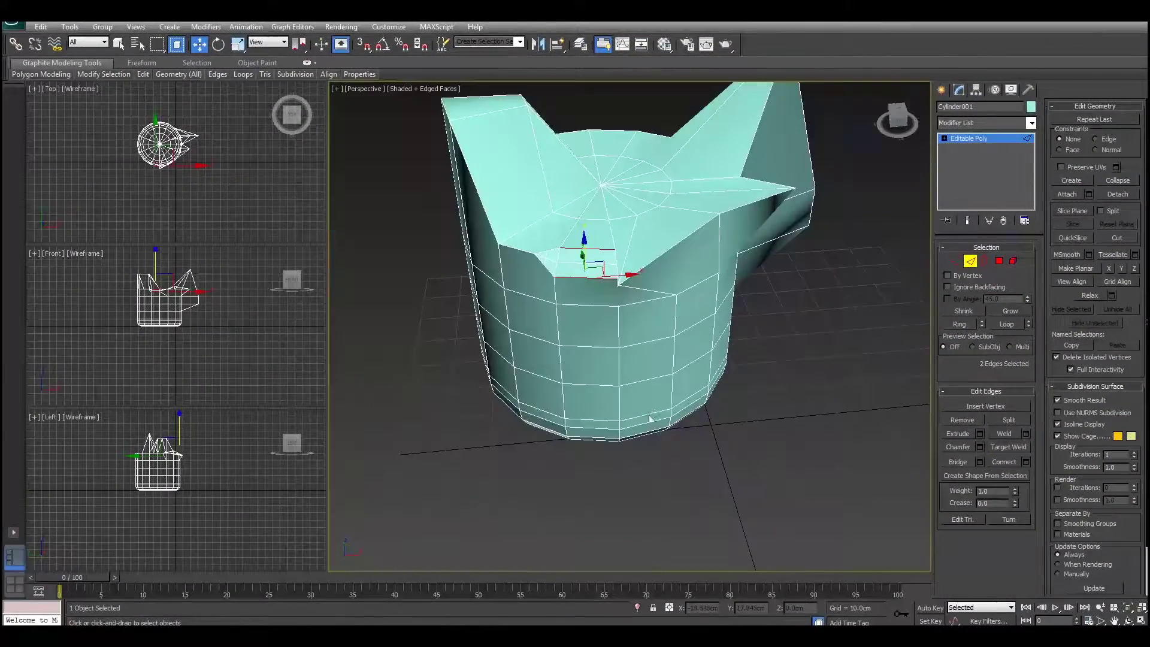
alt+middle_drag(617, 409, 699, 309)
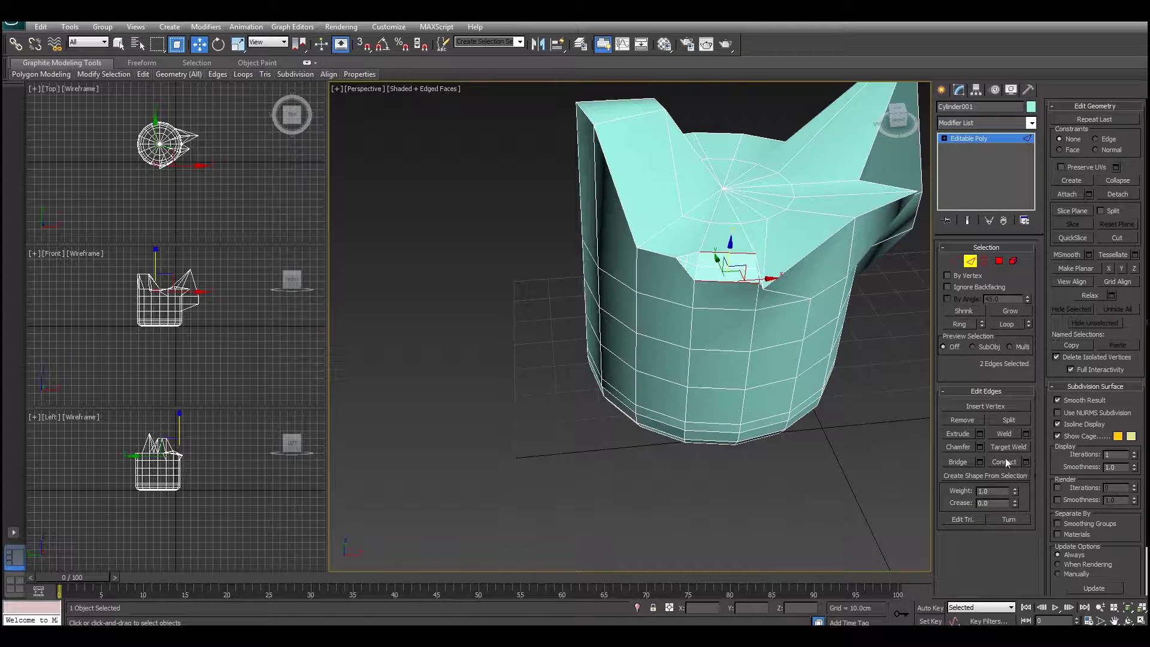
click(753, 329)
ctrl+click(690, 334)
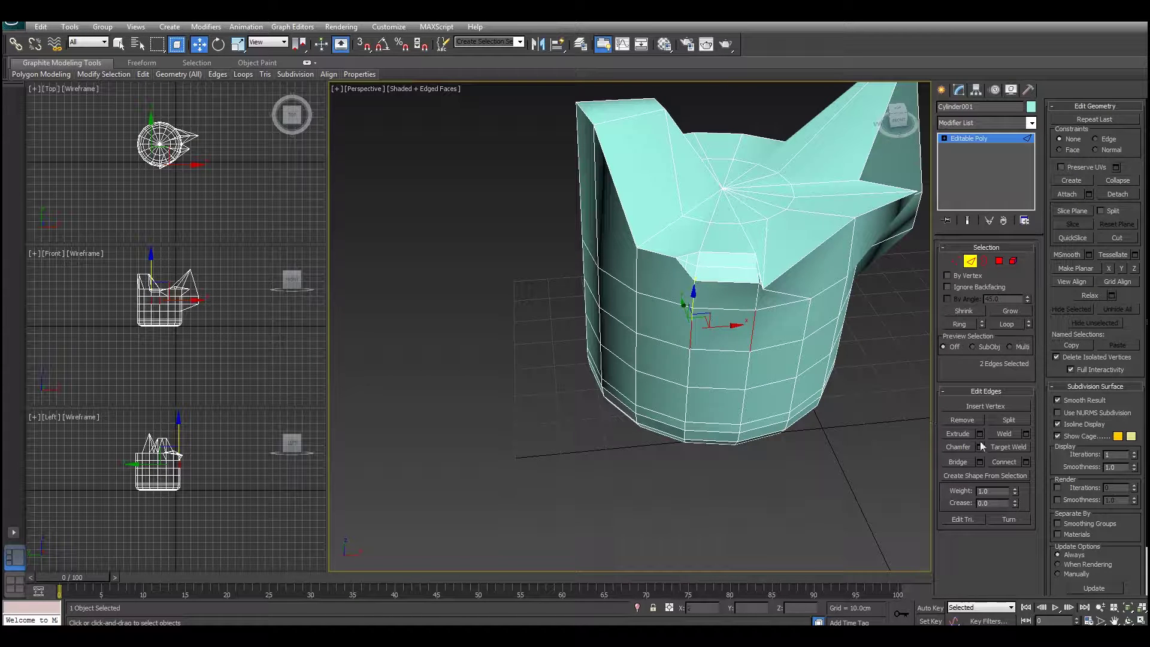
click(1016, 462)
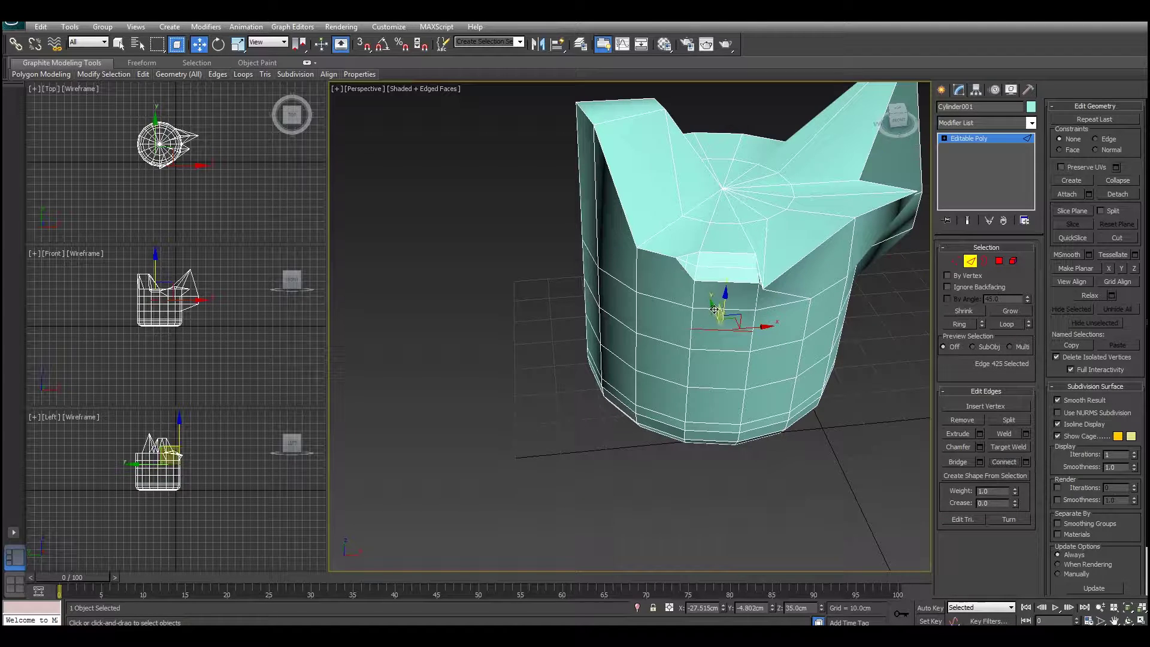
drag(719, 306, 774, 399)
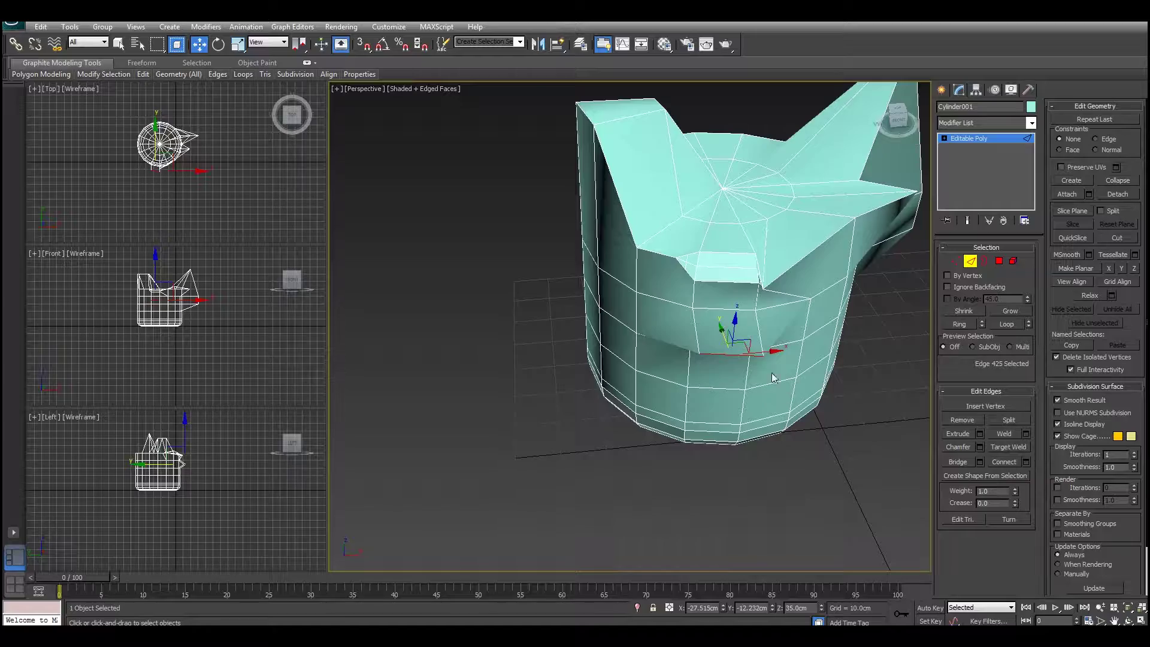
At vertex level, select the end vertex of the pulled-out edge on the side nearer the large spike.
alt+middle_drag(772, 373, 721, 389)
alt+middle_drag(729, 346, 765, 385)
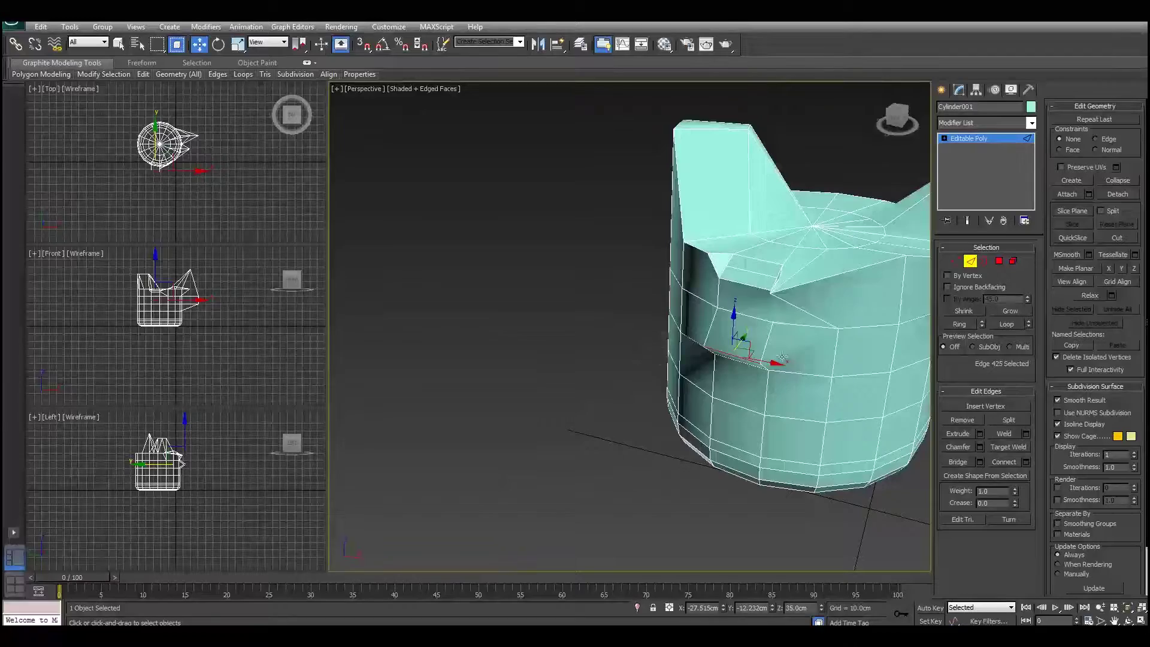
middle_drag(783, 358, 648, 308)
scroll(648, 308, up, 4)
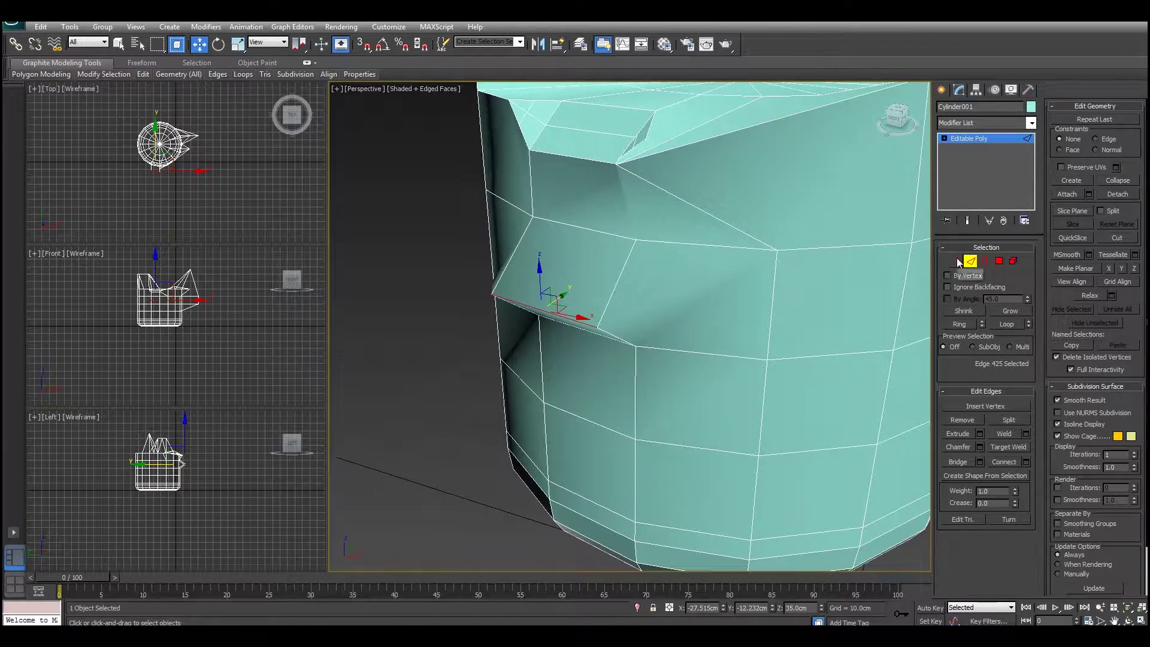
click(956, 262)
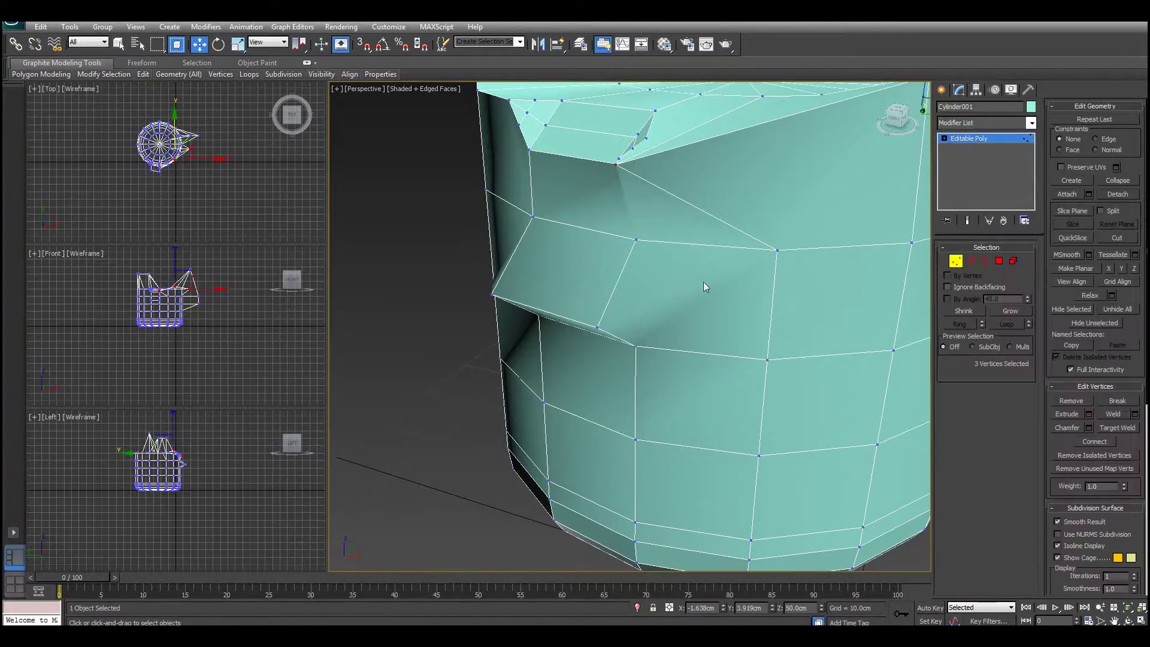
click(597, 326)
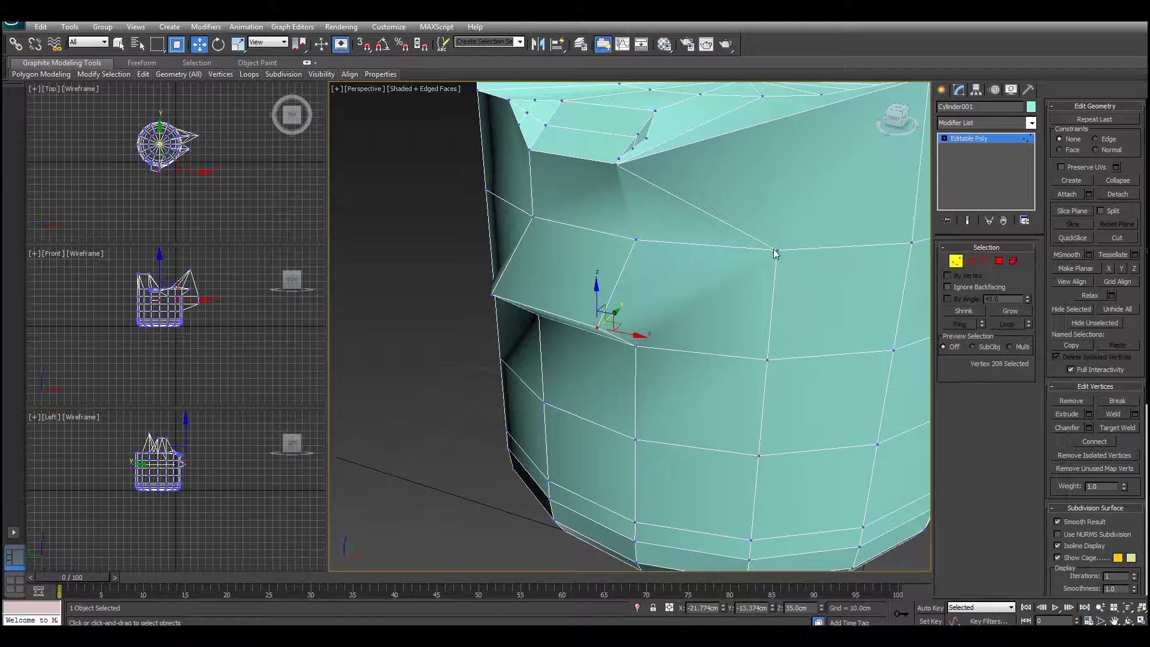
Cut a new edge from the selected protruding vertex to the adjacent upper vertex on the cylinder's side.
scroll(663, 272, down, 3)
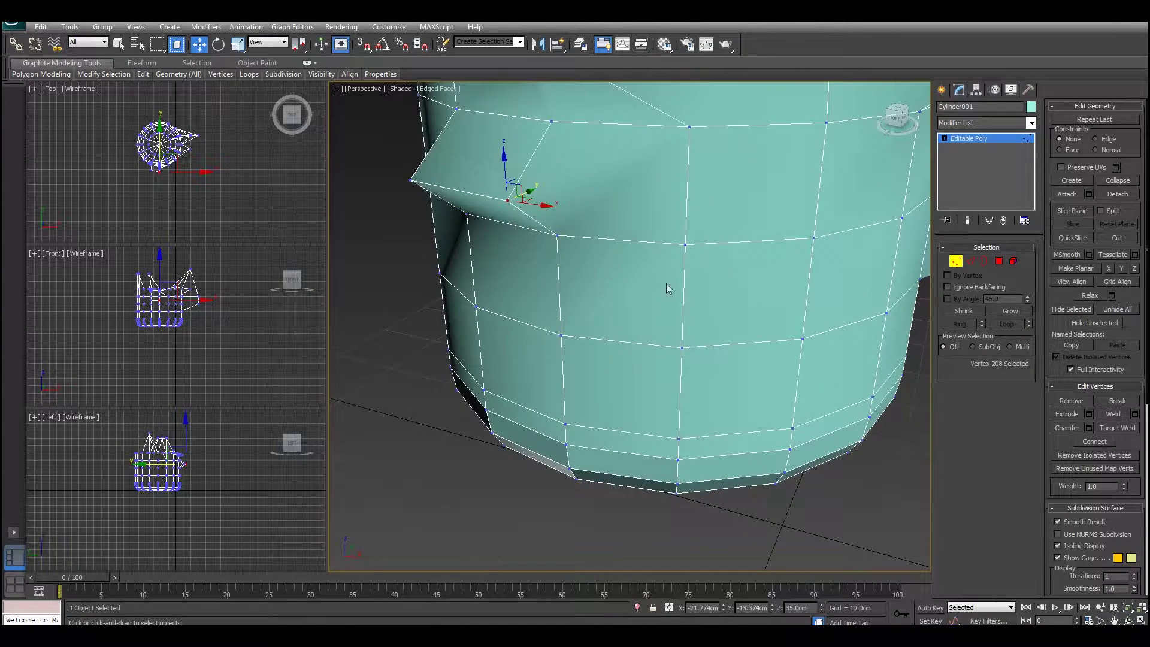
alt+middle_drag(668, 290, 620, 278)
scroll(591, 256, up, 5)
scroll(568, 209, down, 3)
alt+middle_drag(568, 210, 975, 473)
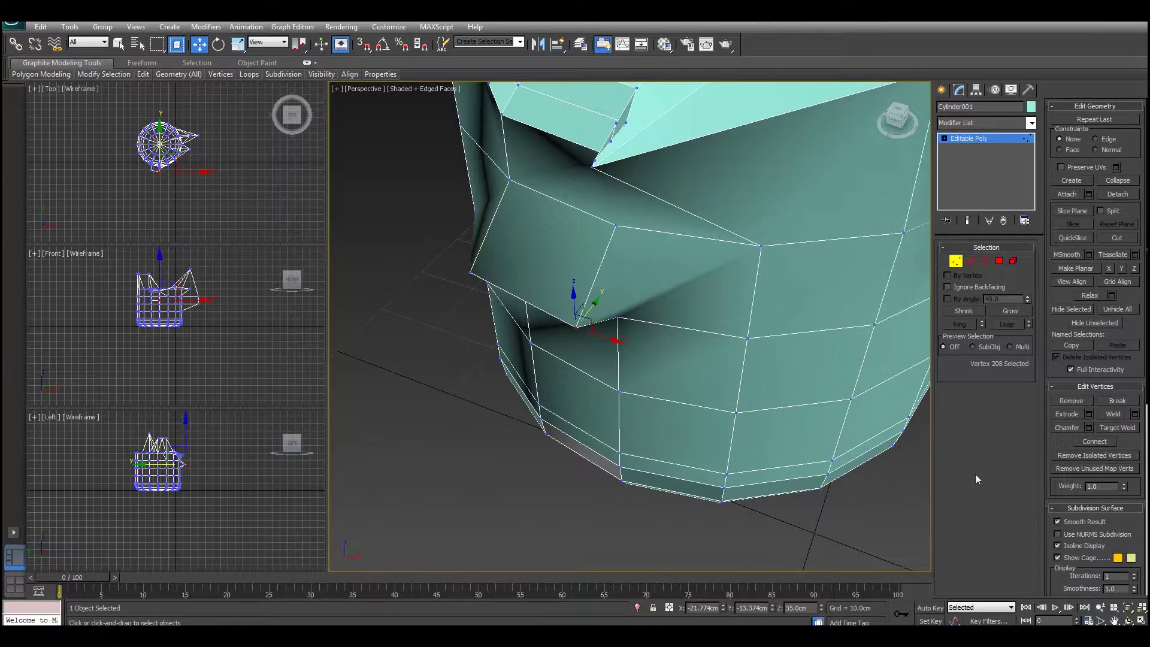
click(1117, 239)
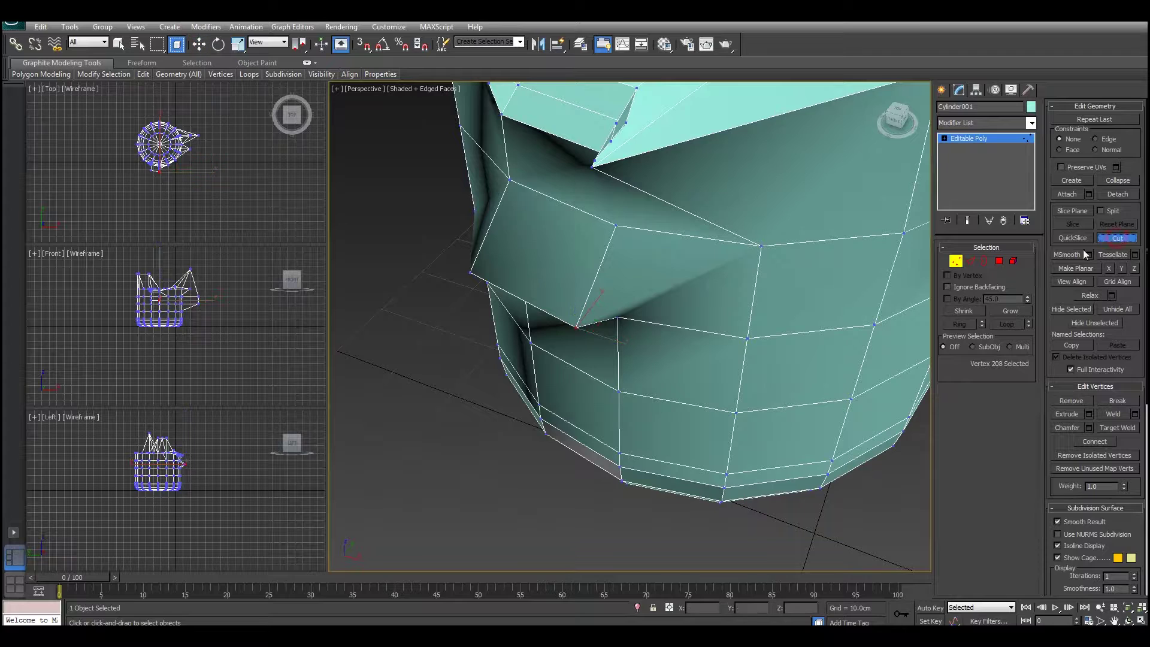
click(577, 329)
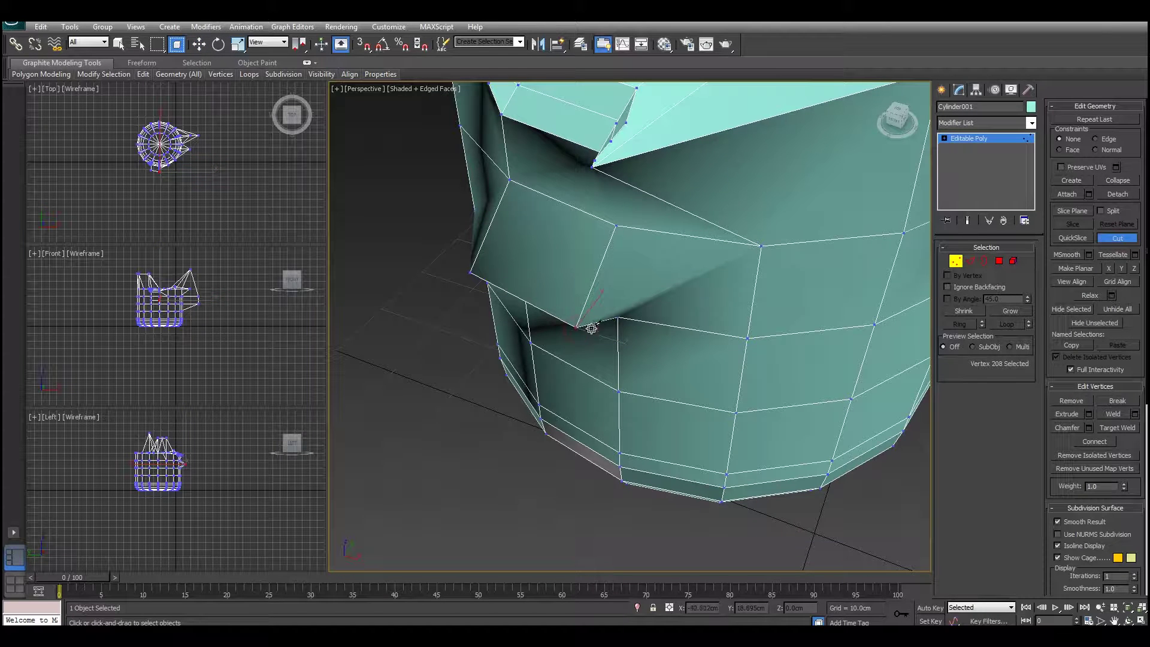
click(761, 246)
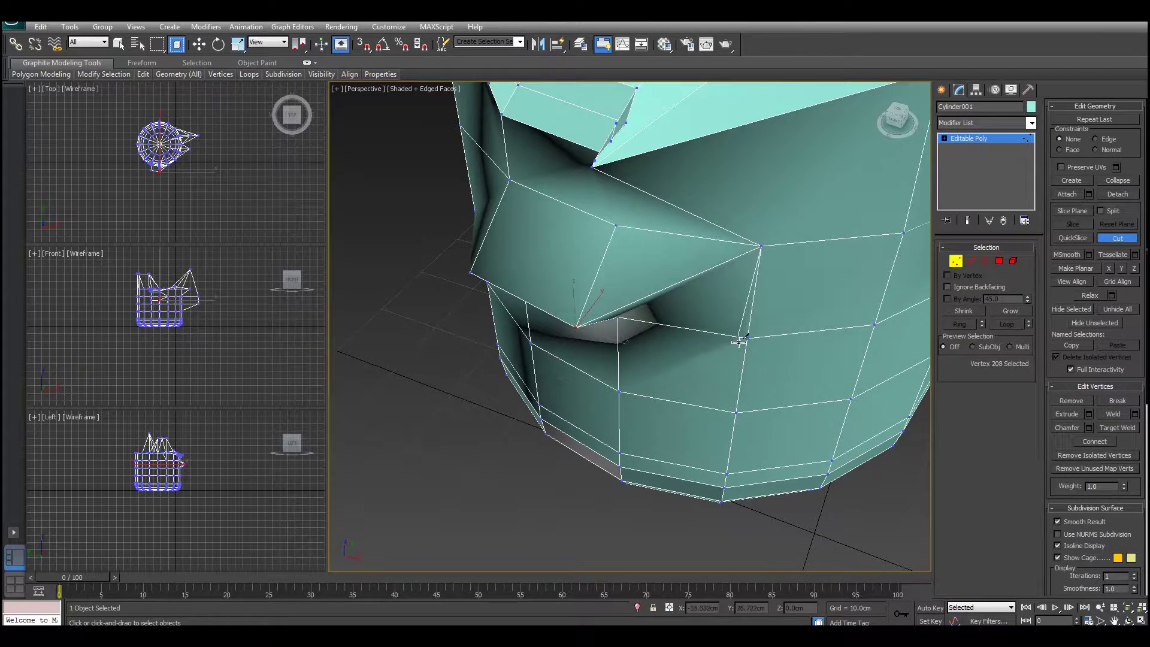
right_click(758, 334)
Cut another edge from the same protruding vertex to the adjacent lower vertex on the cylinder's side.
alt+middle_drag(691, 329, 686, 275)
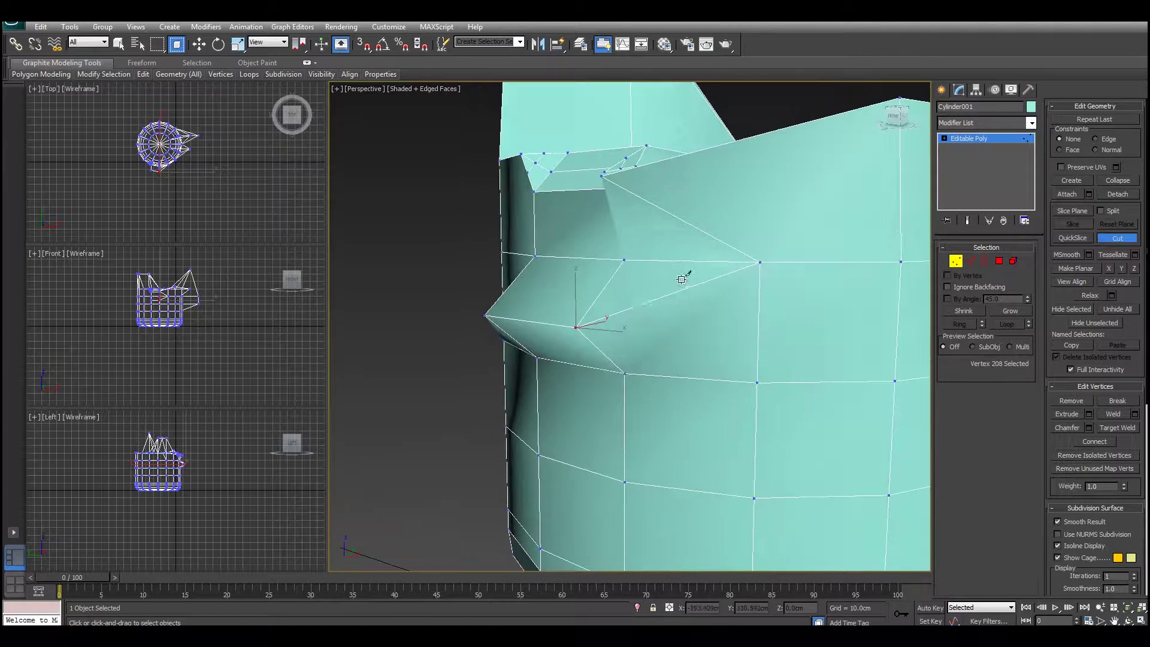
click(574, 327)
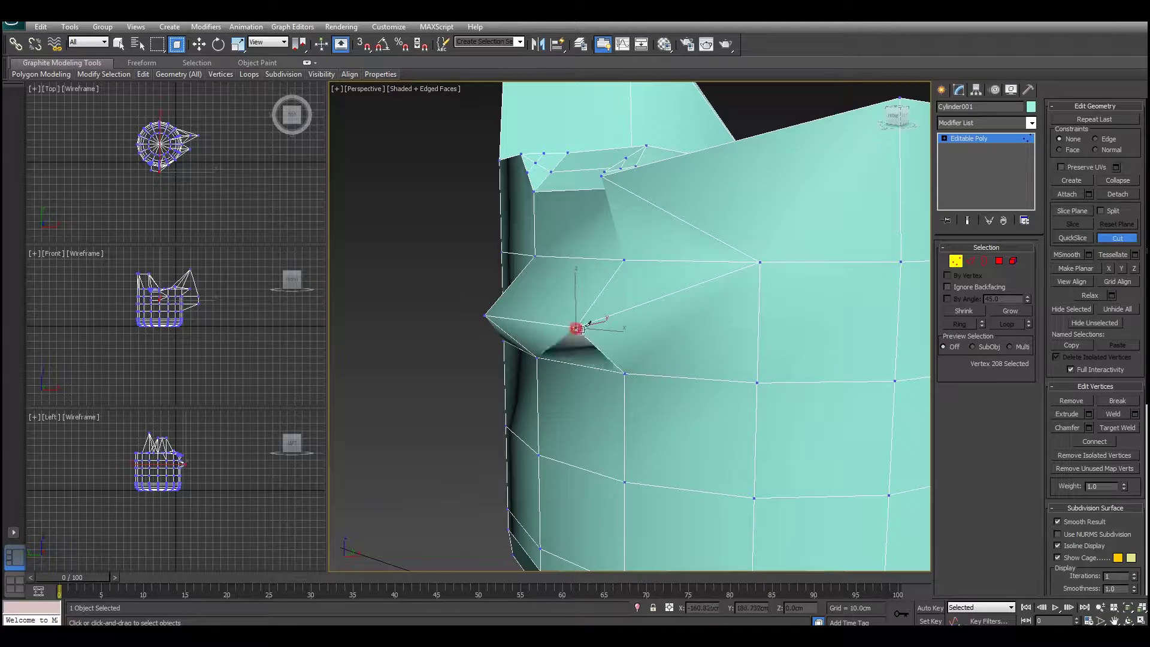
click(758, 382)
At the opposite end of the pulled-out edge, cut edges from its protruding vertex to the adjacent upper and lower side vertices.
alt+middle_drag(655, 437, 703, 488)
scroll(733, 411, down, 5)
key(alt)
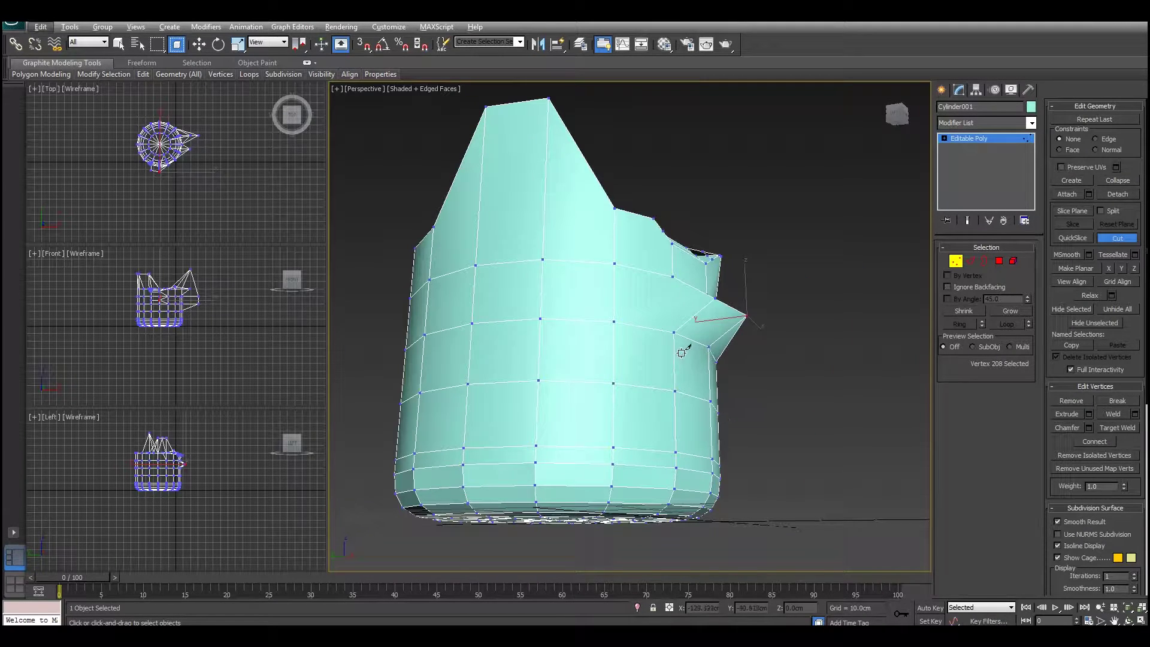
alt+middle_drag(681, 369, 710, 354)
scroll(685, 327, up, 6)
click(769, 390)
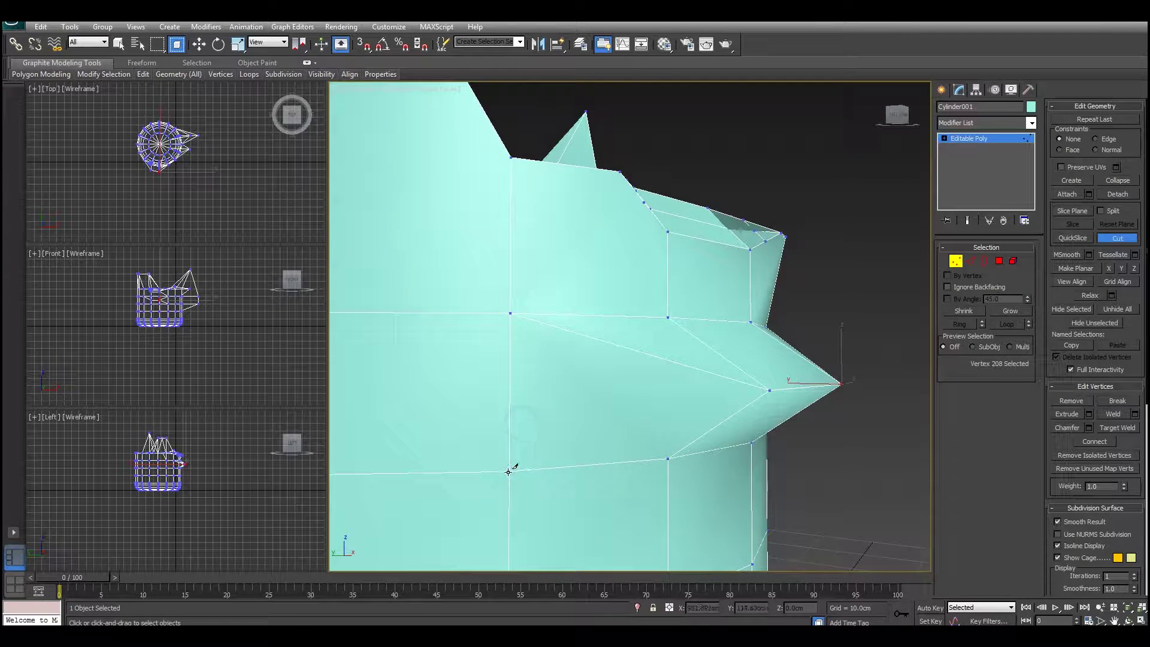
click(509, 471)
click(770, 390)
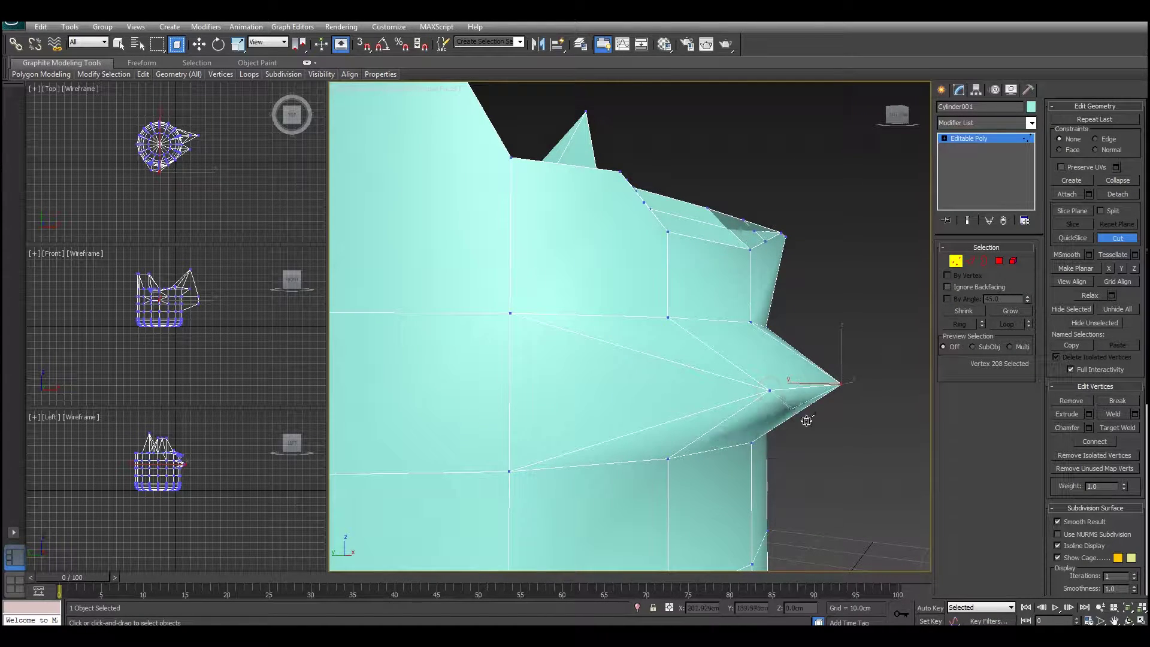
right_click(882, 454)
scroll(863, 437, down, 3)
alt+middle_drag(849, 423, 803, 362)
scroll(740, 426, down, 4)
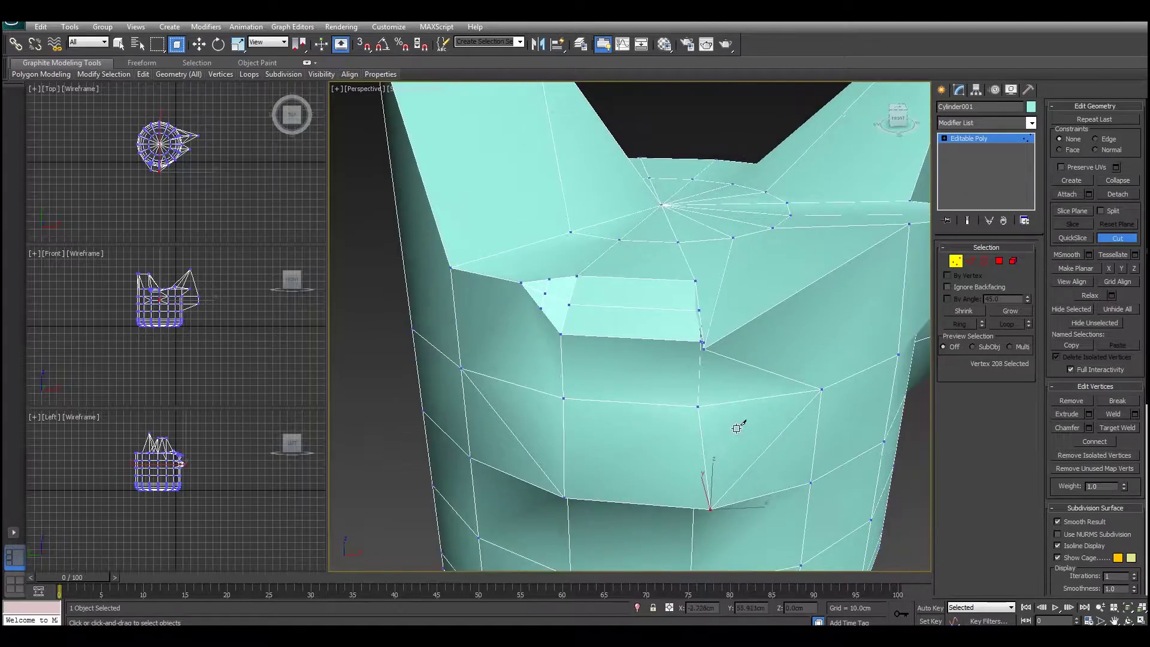
scroll(741, 385, up, 4)
alt+middle_drag(740, 384, 756, 303)
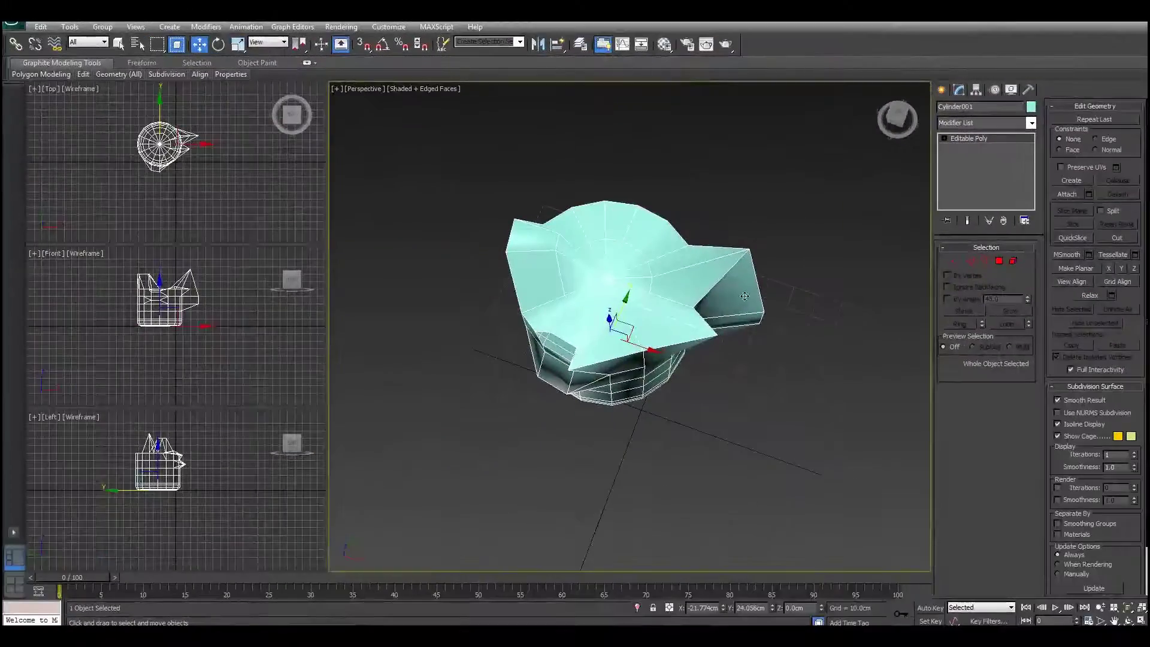
At polygon level, select a single side polygon near the cylinder's upper rim, between the spikes, and extrude it by 35.935 cm.
click(999, 260)
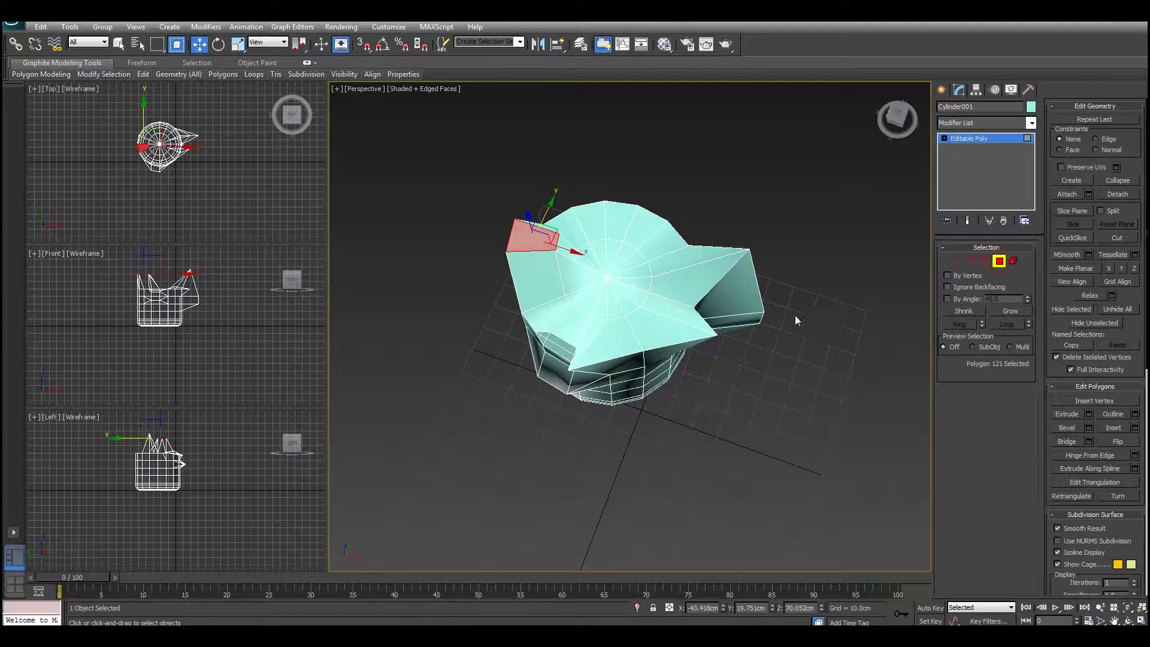
alt+middle_drag(796, 315, 613, 284)
scroll(702, 278, up, 3)
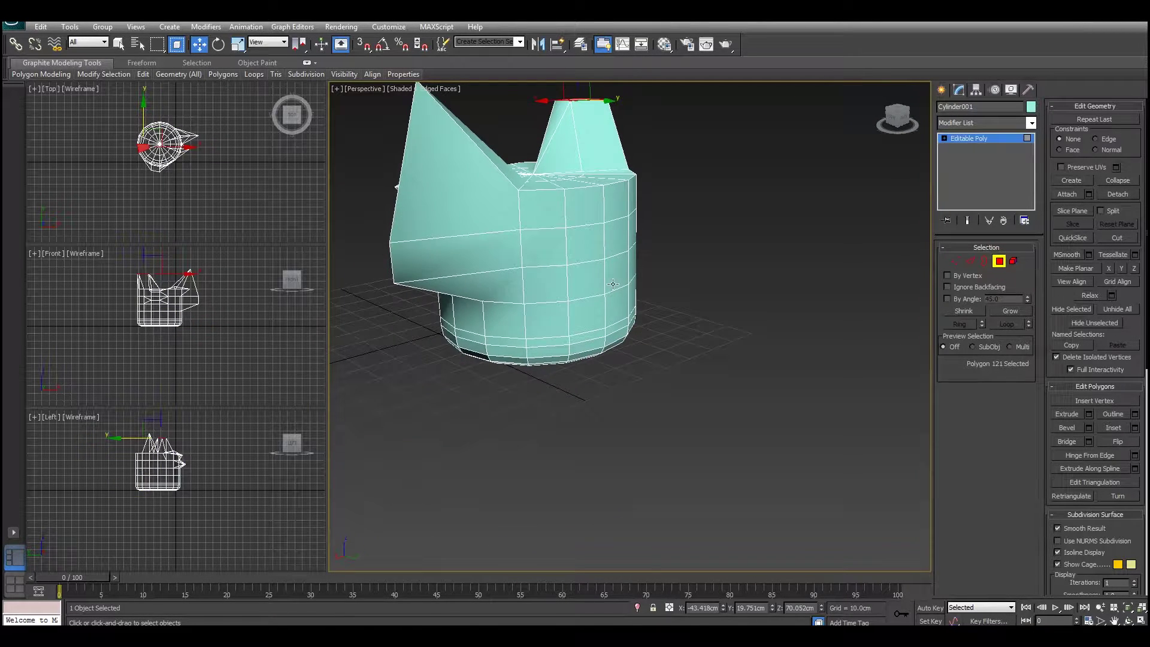
click(614, 240)
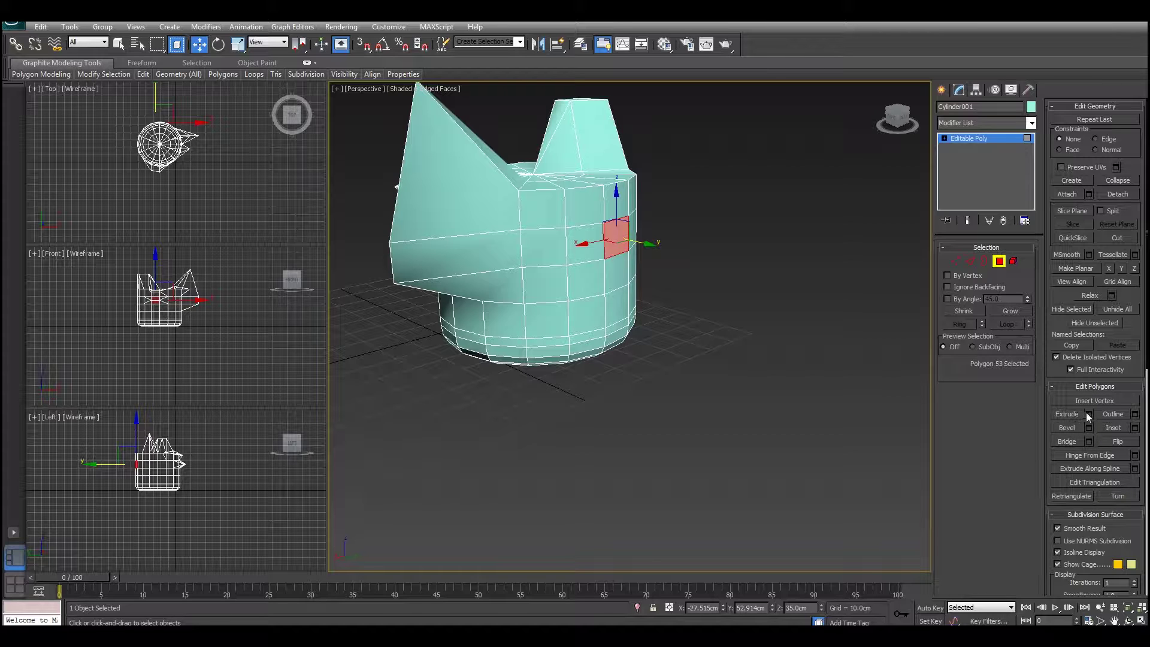
click(1089, 413)
alt+middle_drag(822, 316, 610, 300)
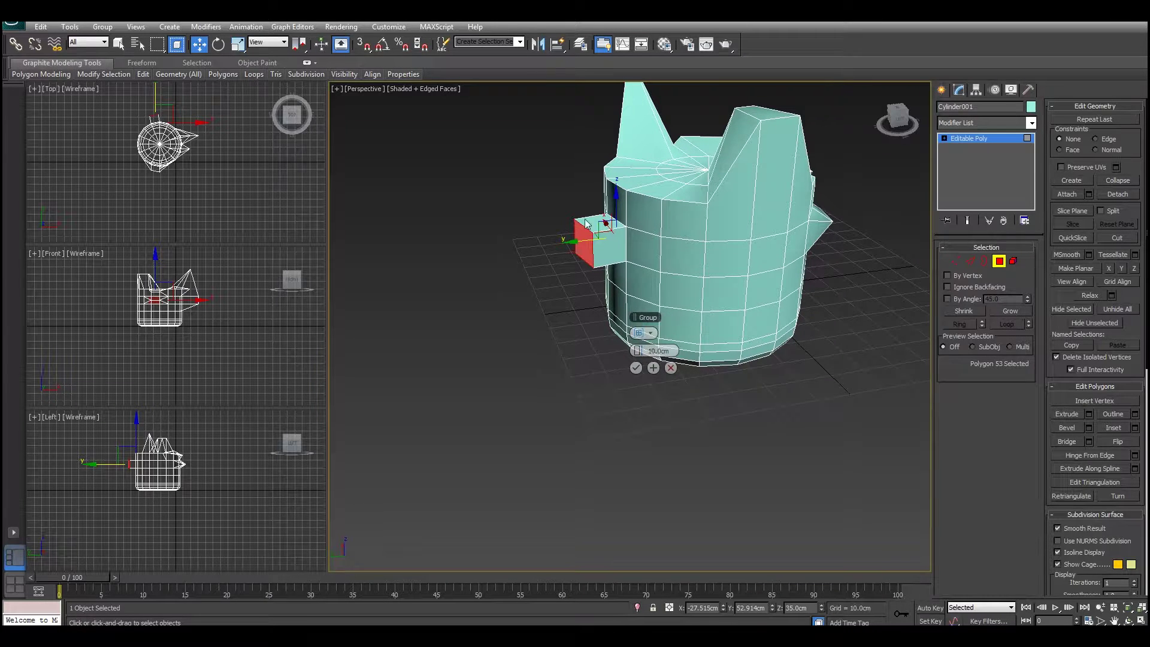
mouse_move(619, 298)
alt+middle_down()
mouse_move(611, 336)
mouse_move(620, 280)
alt+middle_up()
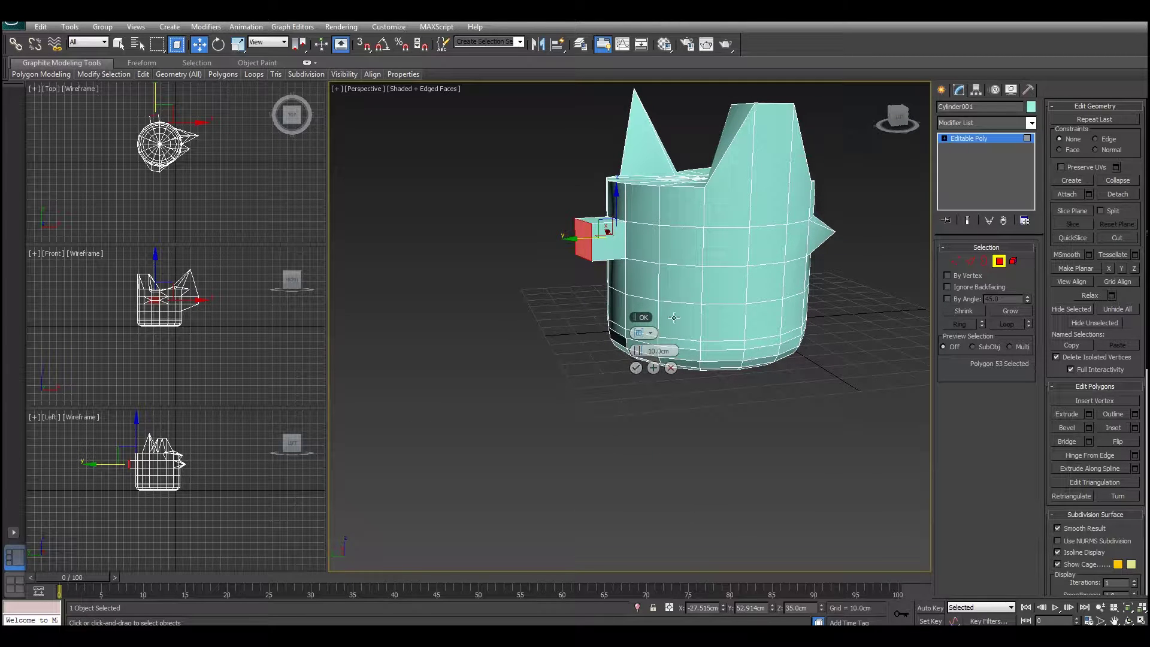
drag(637, 357, 694, 347)
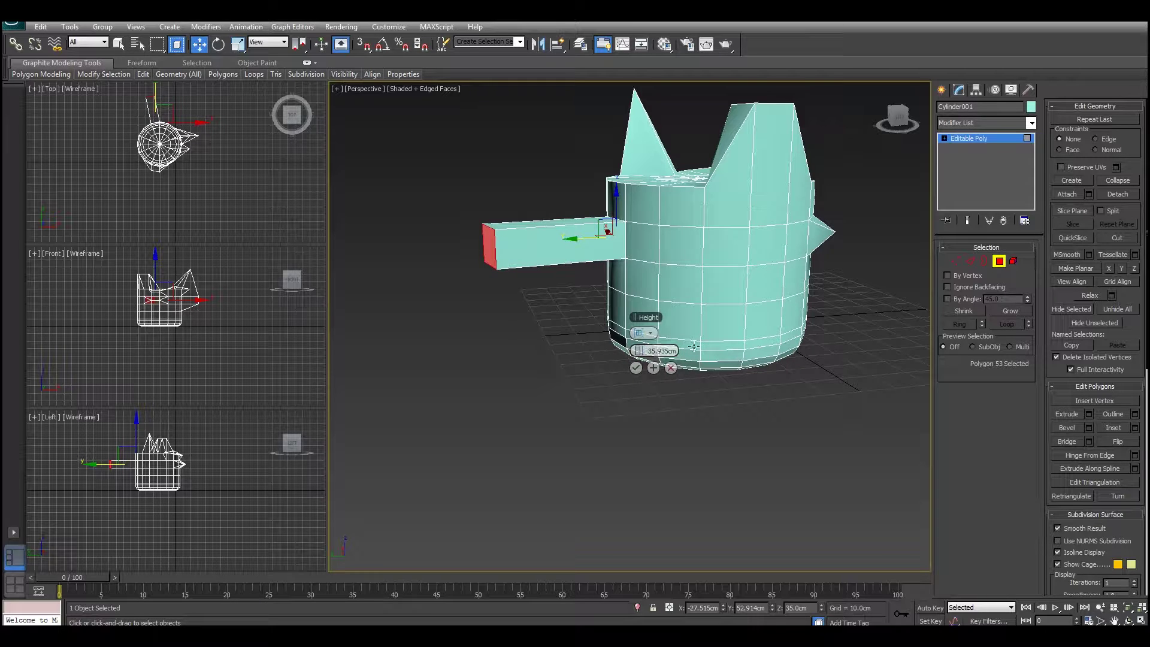
click(636, 368)
Extrude a second side polygon in the same row of the cylinder, one polygon away from the first extrusion.
alt+middle_drag(707, 294, 614, 212)
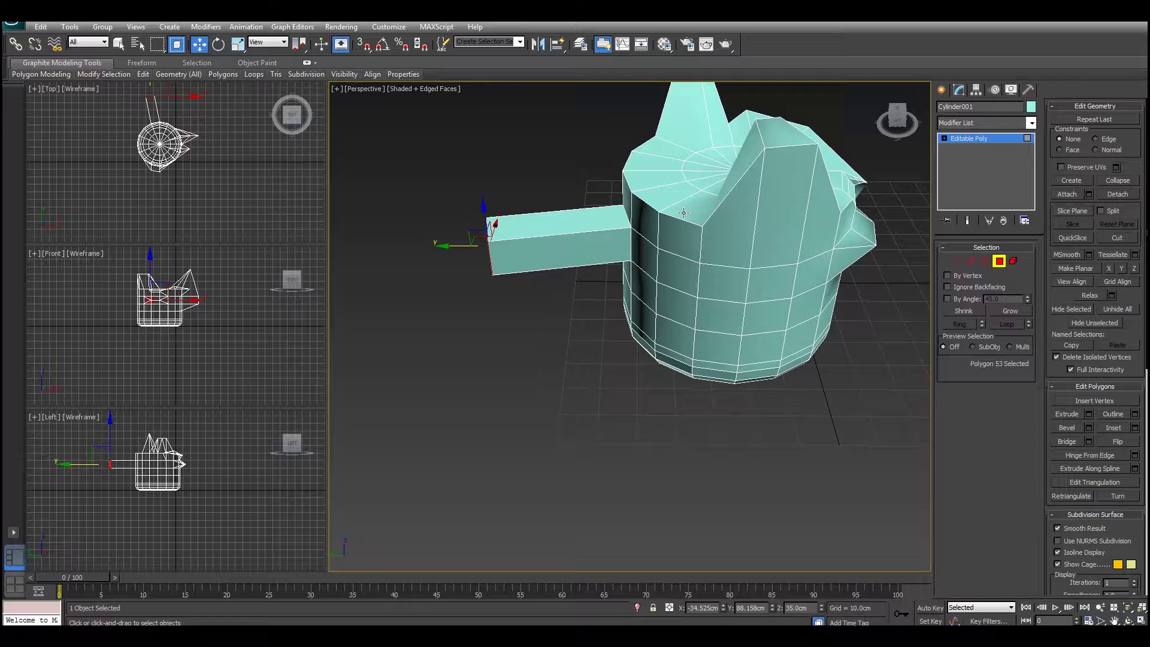
alt+middle_drag(756, 235, 771, 301)
click(749, 368)
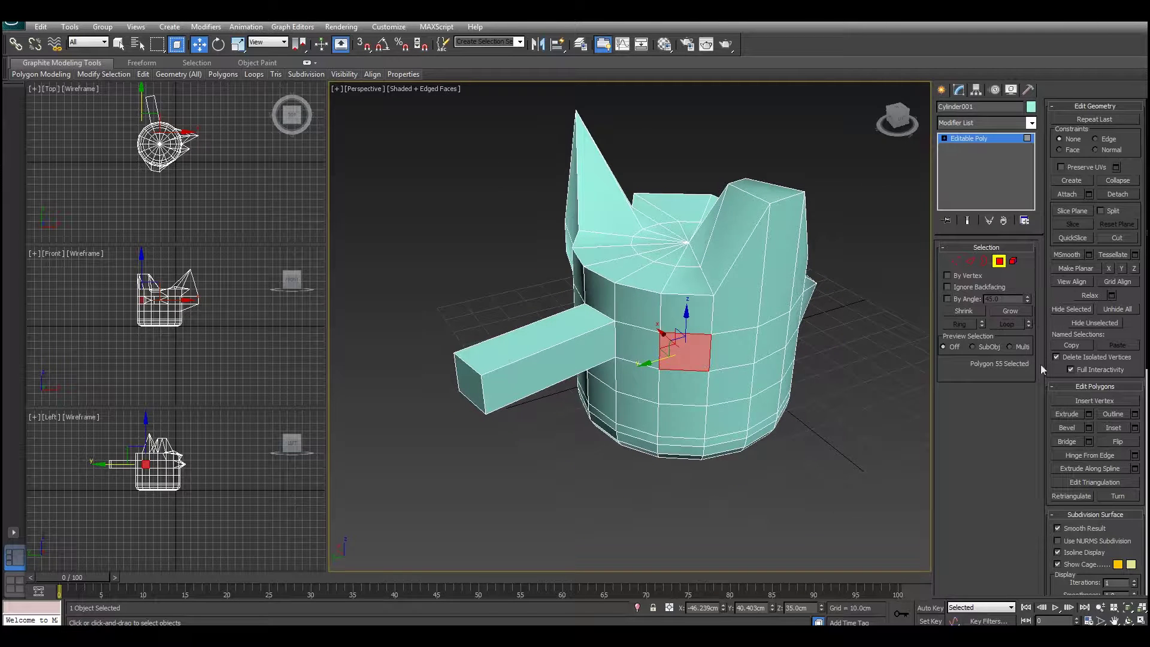
drag(637, 369, 657, 326)
alt+middle_drag(683, 370, 701, 336)
At edge level, select the edges around the end face of the second extrusion and chamfer them.
click(966, 259)
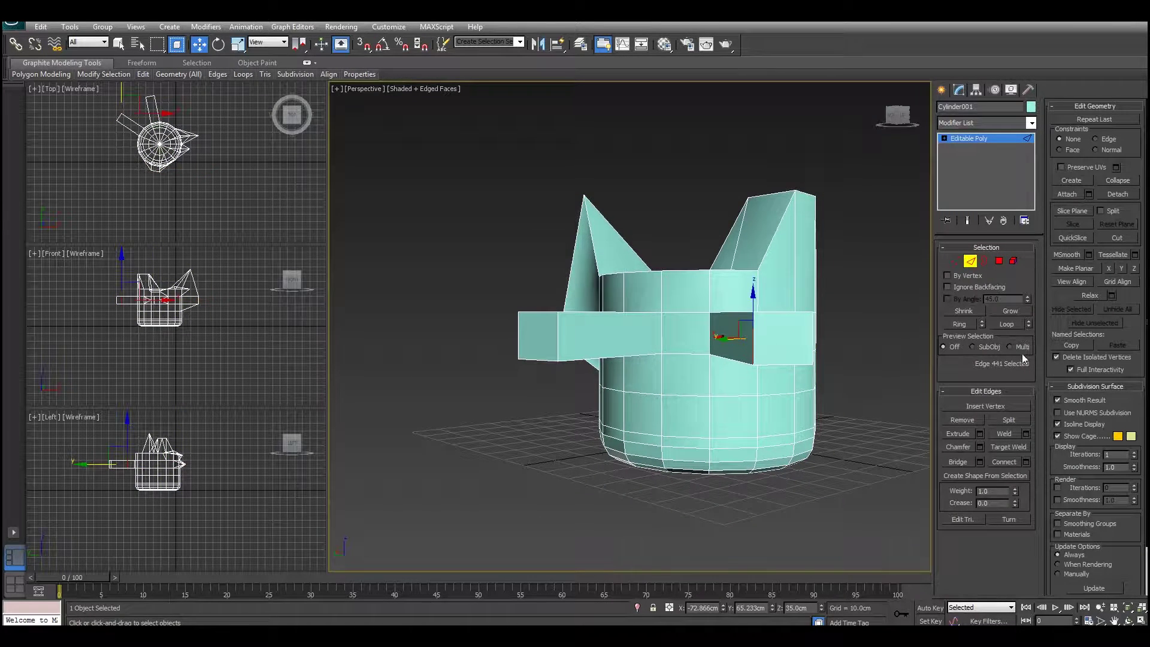
click(1011, 324)
alt+middle_drag(779, 372, 812, 355)
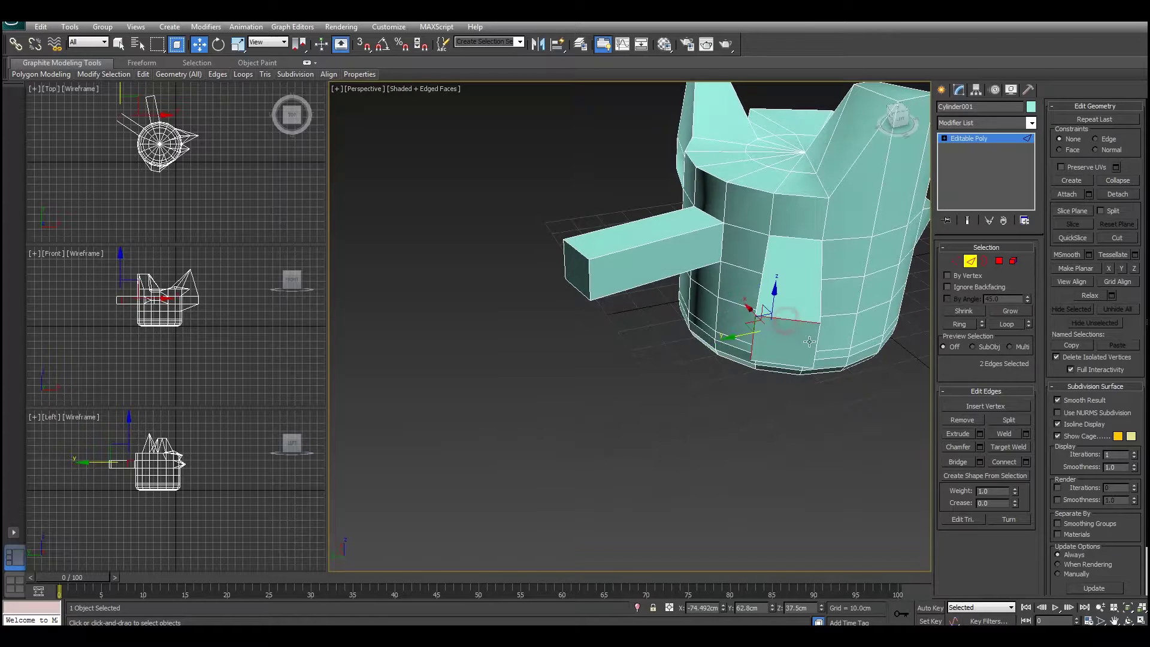
ctrl+click(798, 370)
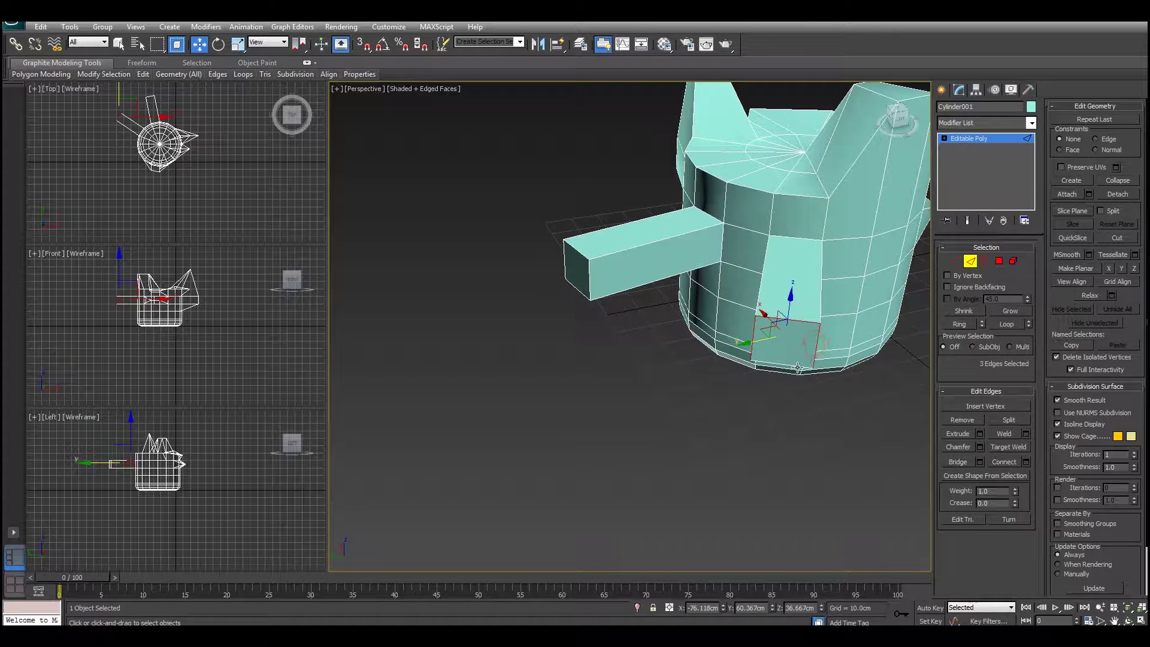
click(981, 448)
click(642, 374)
Select the edges around the end face of the first extrusion and chamfer them by 3.866 cm with 2 segments.
click(569, 264)
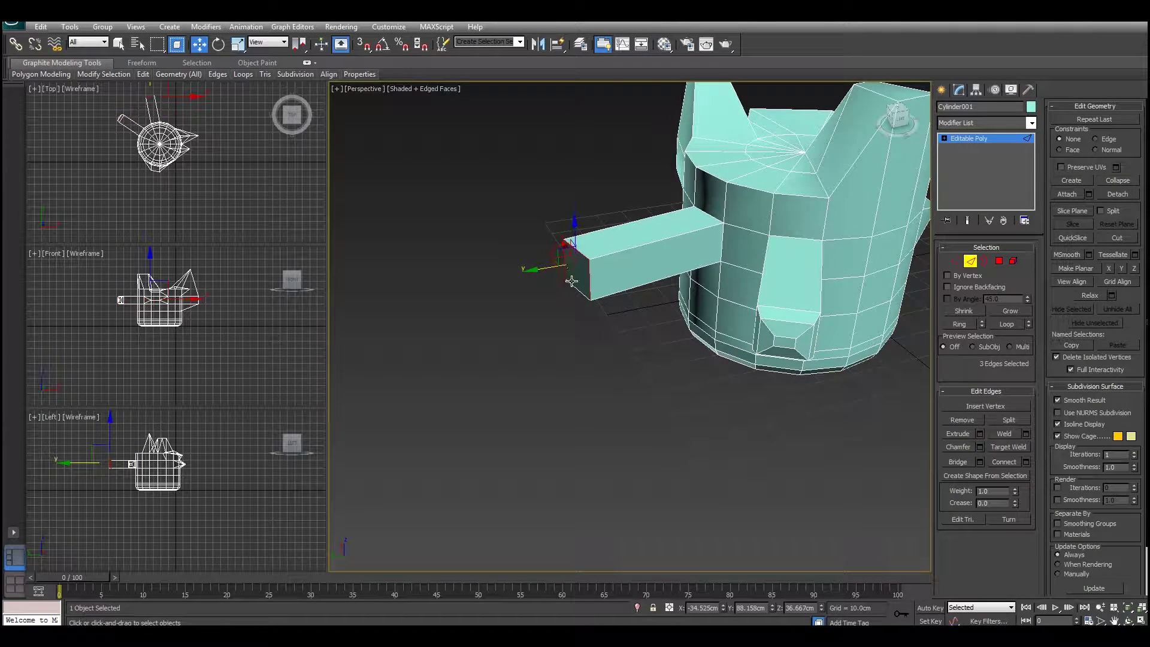
ctrl+click(588, 297)
click(981, 448)
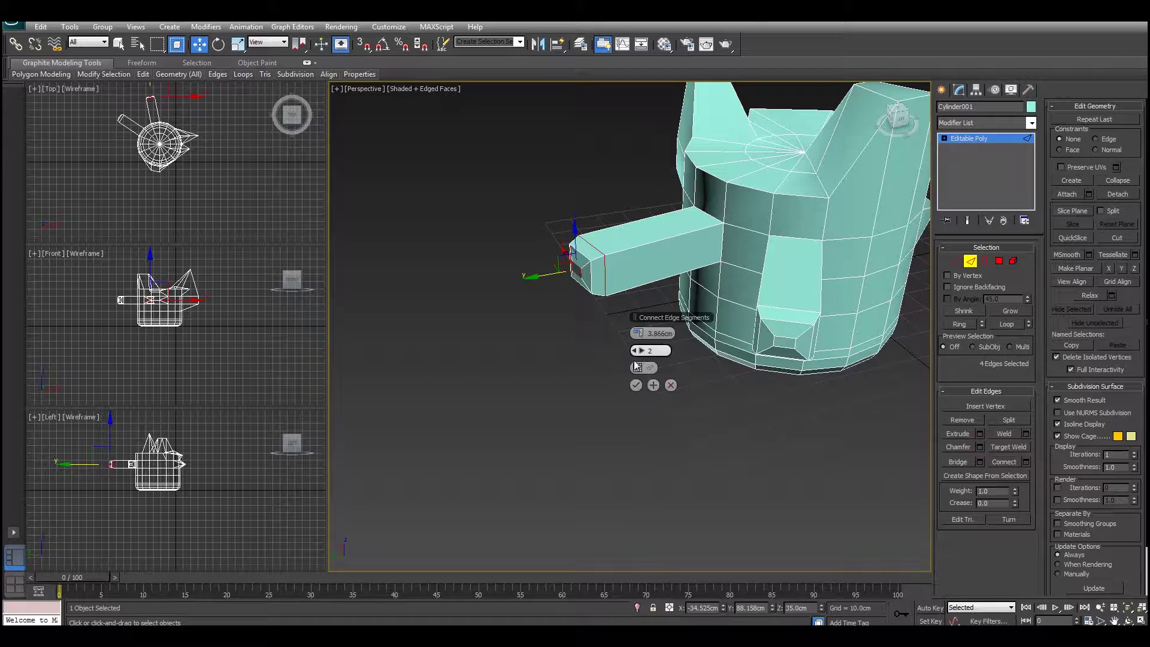
ctrl+click(573, 246)
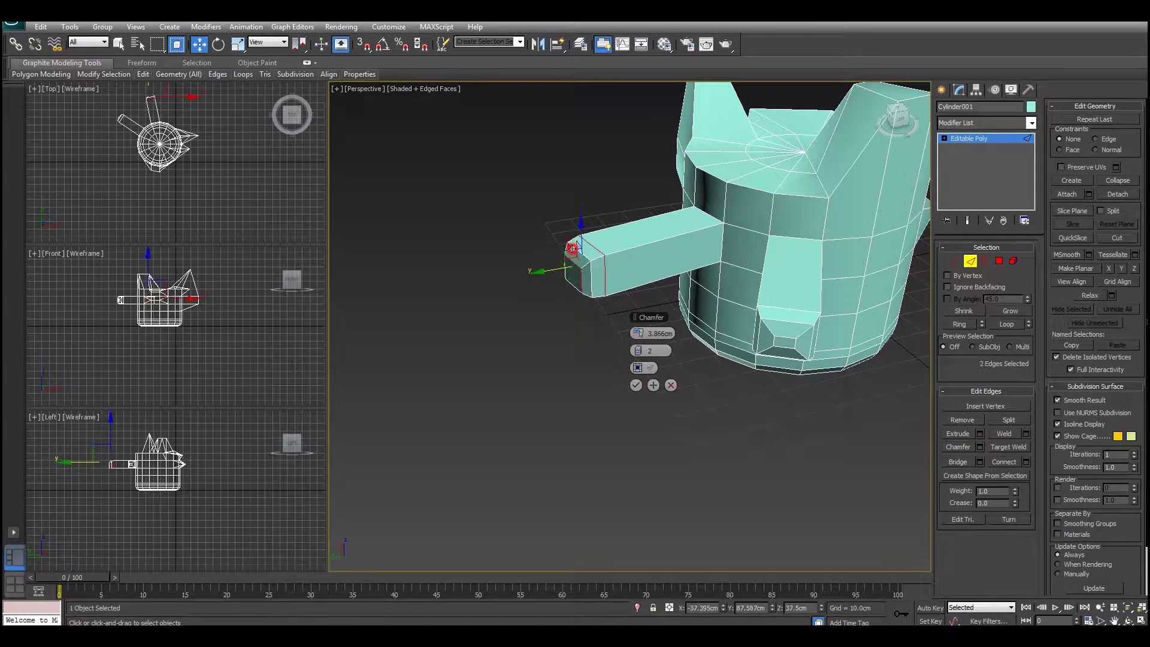
ctrl+click(573, 285)
alt+middle_drag(578, 297, 659, 272)
click(637, 387)
scroll(658, 271, down, 3)
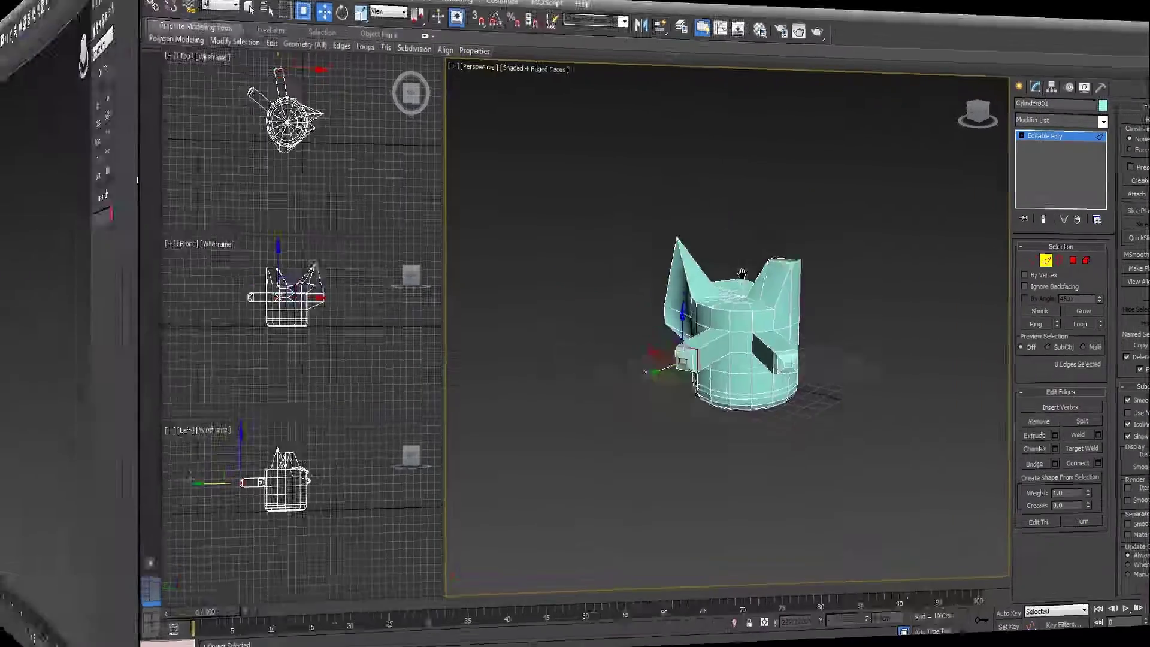